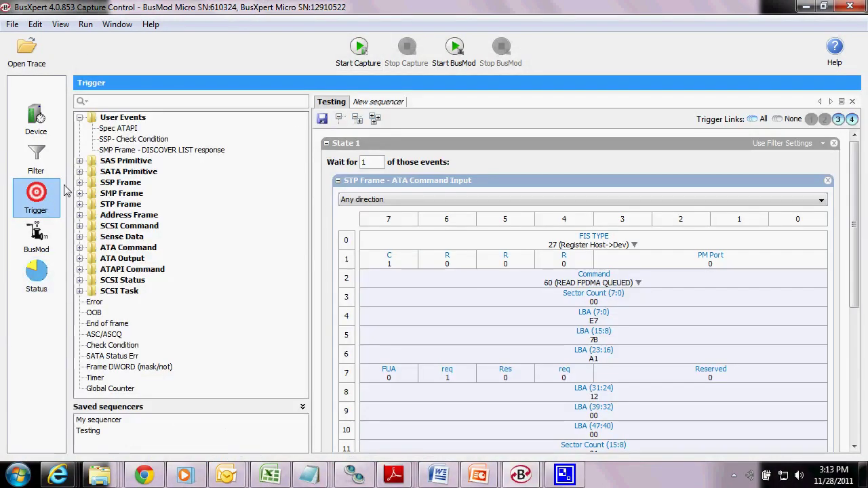
Close the Testing sequencer, find "register" events, and add the STP Frame Register - Device to Host - 34 event to State 1, collapsed
{"action": "left_click", "coordinate": [854, 102]}
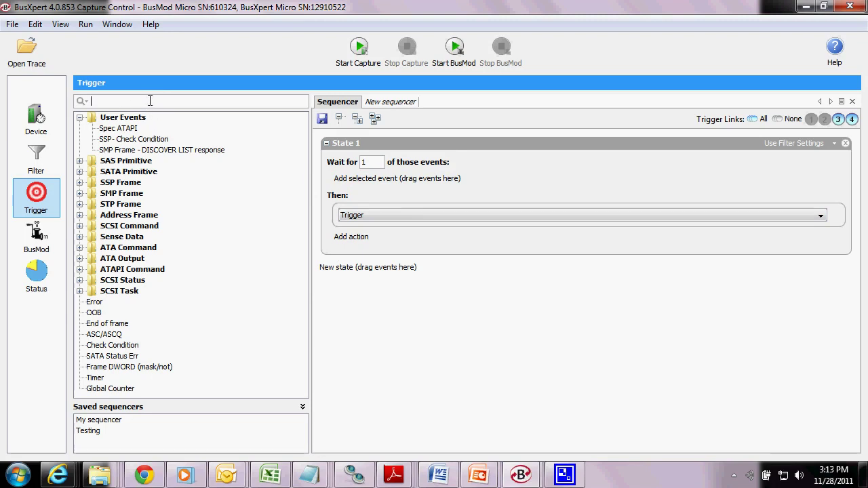
{"action": "type", "text": "register"}
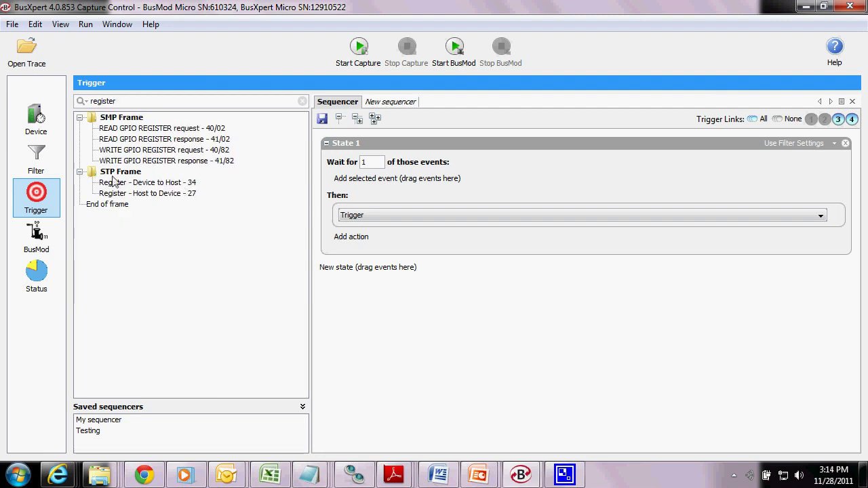
{"action": "left_click_drag", "start_coordinate": [144, 183], "coordinate": [415, 192]}
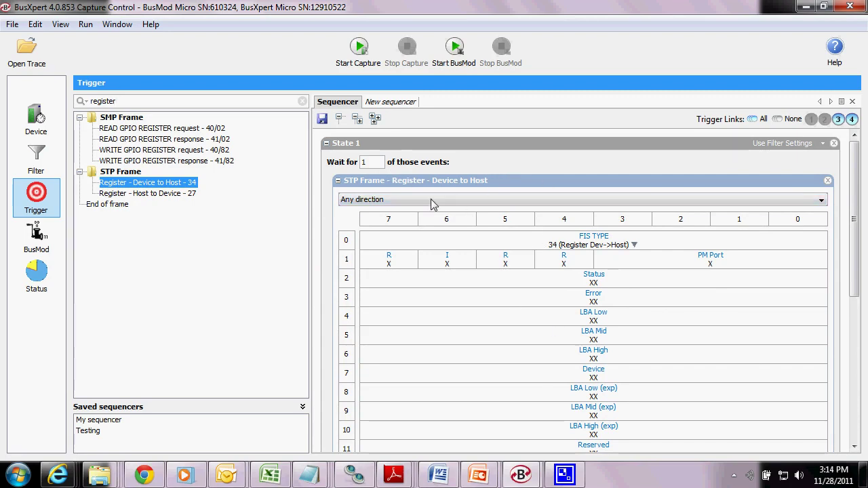
{"action": "left_click", "coordinate": [338, 182]}
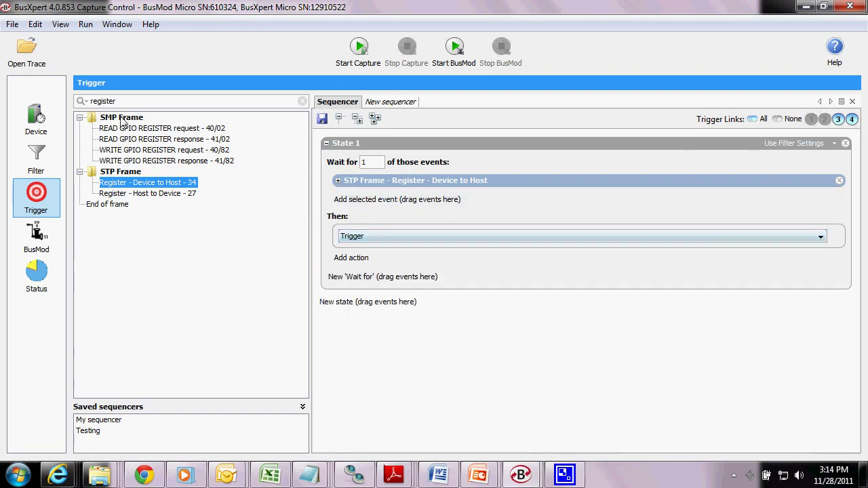
Replace the trigger event search with "identify"
{"action": "left_click_drag", "start_coordinate": [130, 101], "coordinate": [90, 102]}
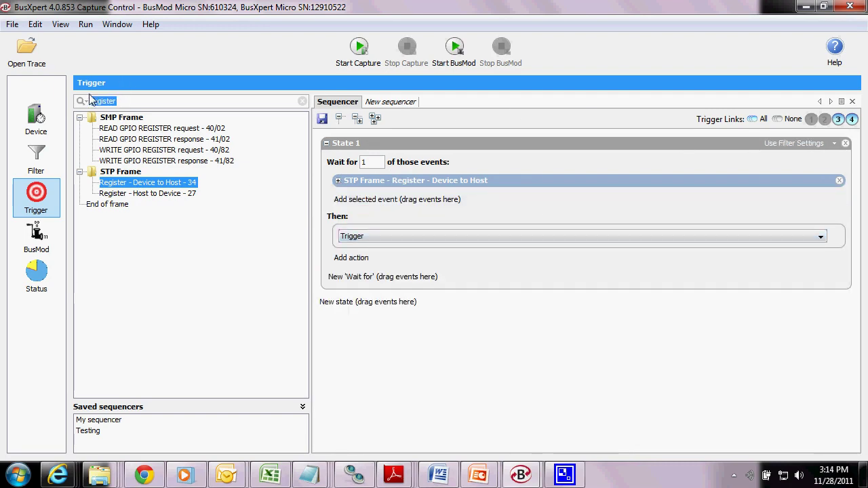
{"action": "key", "text": "Delete"}
{"action": "type", "text": "iden"}
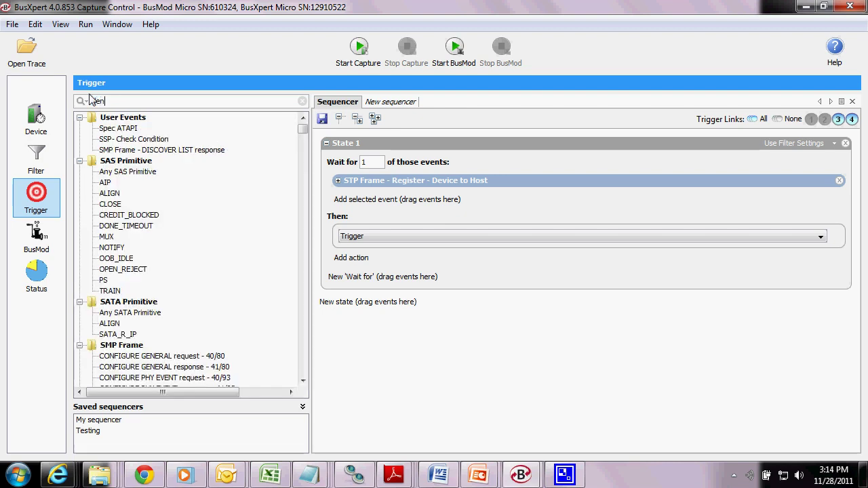
{"action": "type", "text": "ti"}
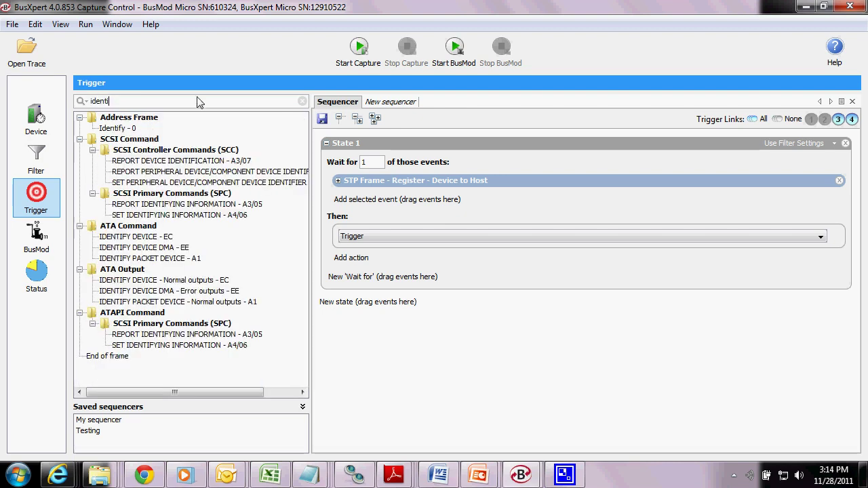
{"action": "type", "text": "fy"}
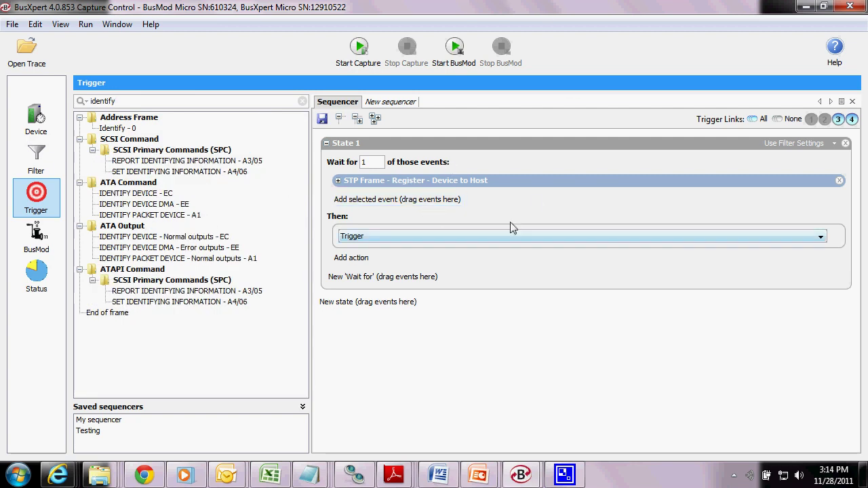
Make State 1 branch to a new state and add the ATA Command IDENTIFY DEVICE - EC event to State 2
{"action": "left_click", "coordinate": [413, 239]}
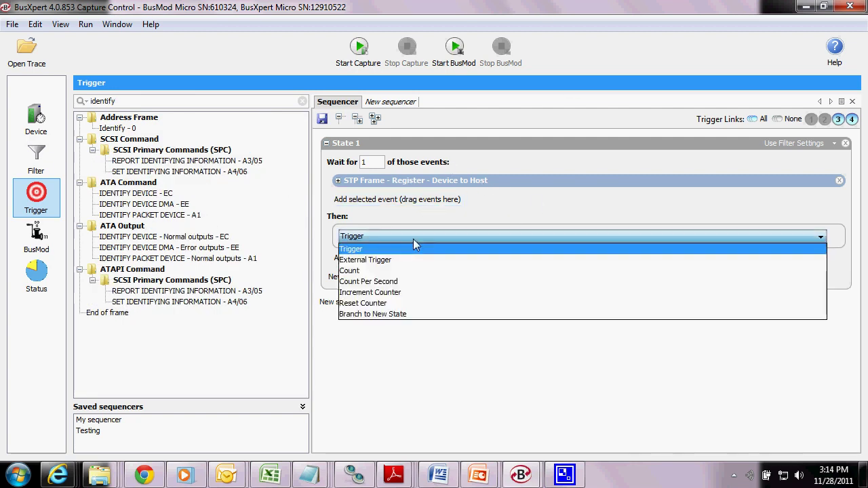
{"action": "left_click", "coordinate": [403, 314]}
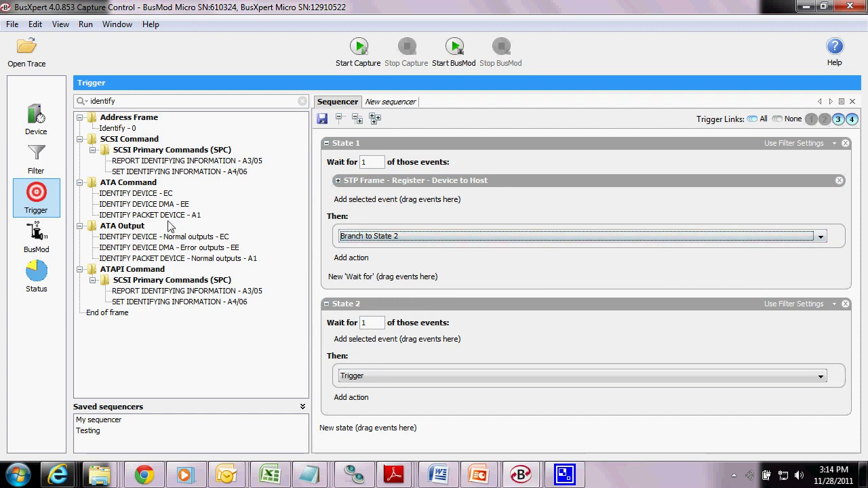
{"action": "left_click_drag", "start_coordinate": [116, 194], "coordinate": [425, 372]}
{"action": "scroll", "coordinate": [428, 369], "scroll_direction": "down", "scroll_amount": 10}
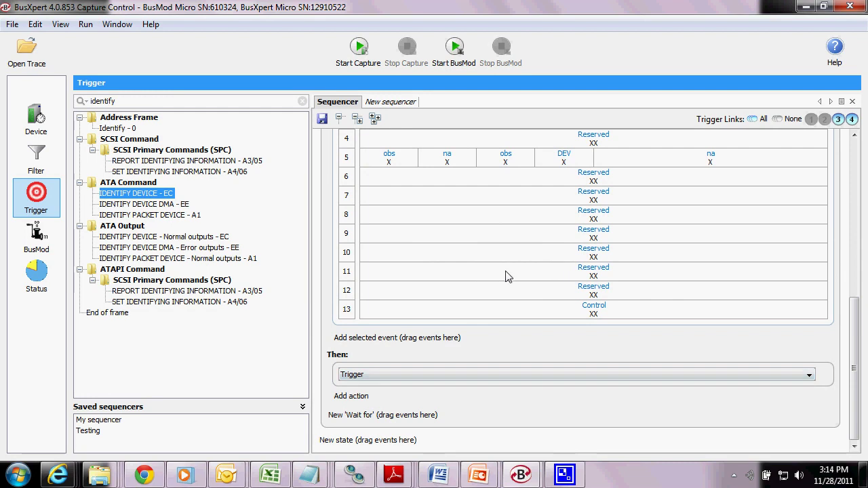
{"action": "scroll", "coordinate": [469, 213], "scroll_direction": "up", "scroll_amount": 5}
{"action": "scroll", "coordinate": [512, 302], "scroll_direction": "down", "scroll_amount": 5}
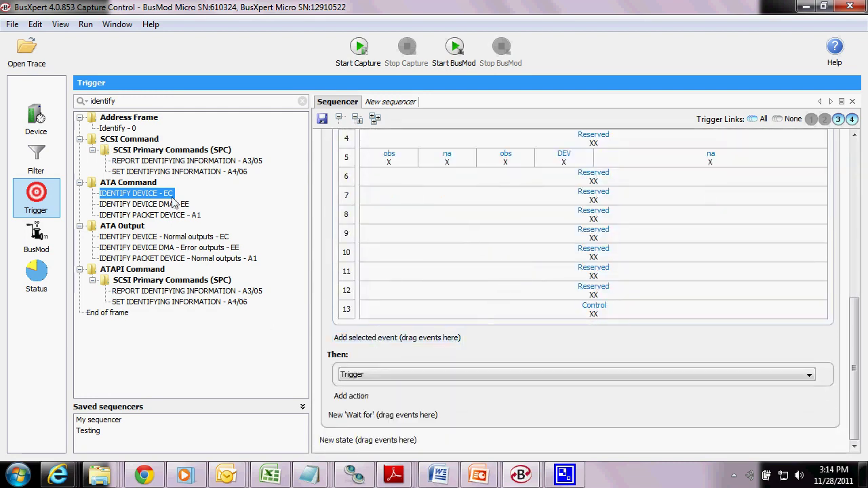
Search the events for "read dma" and add ATA Command READ DMA EXT - 25 as a second event group in State 2
{"action": "left_click", "coordinate": [84, 100]}
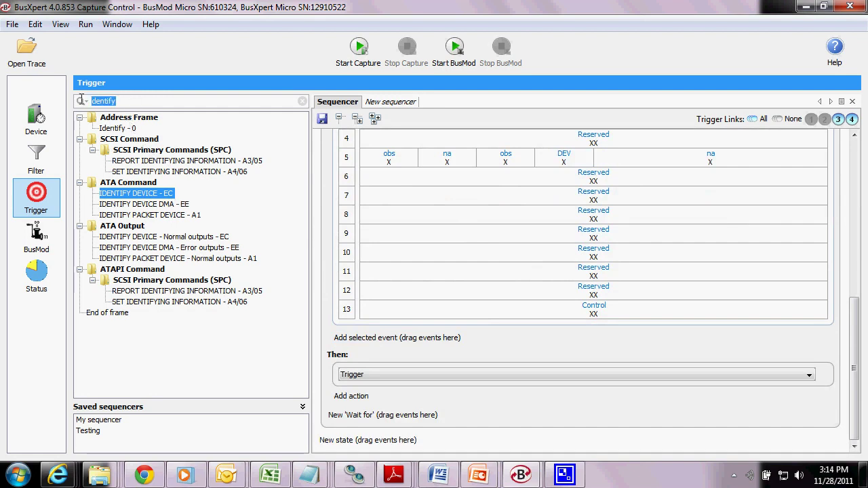
{"action": "type", "text": "read"}
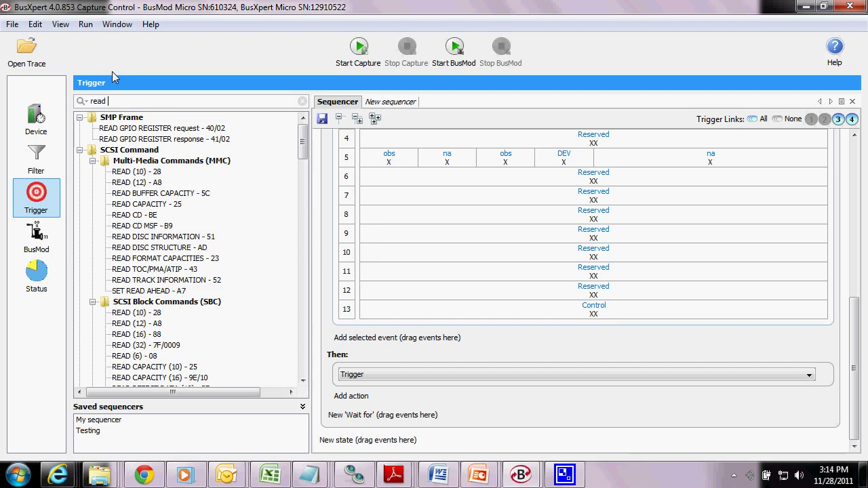
{"action": "type", "text": " dma"}
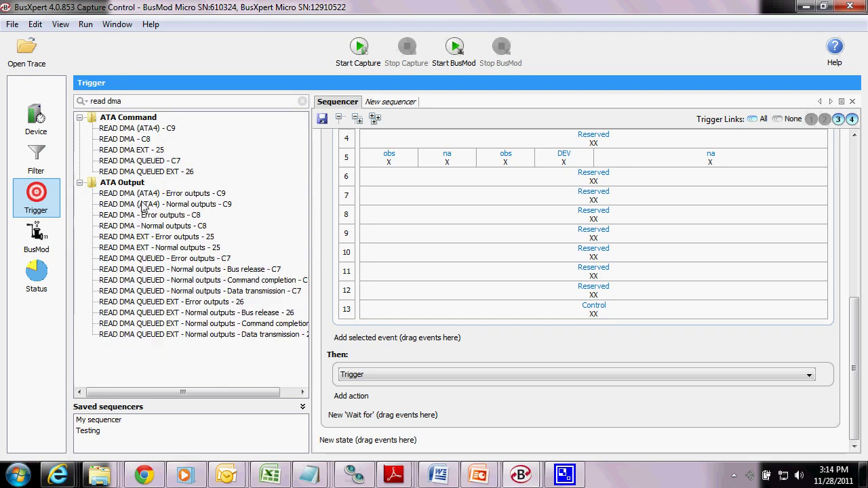
{"action": "left_click_drag", "start_coordinate": [129, 150], "coordinate": [367, 439]}
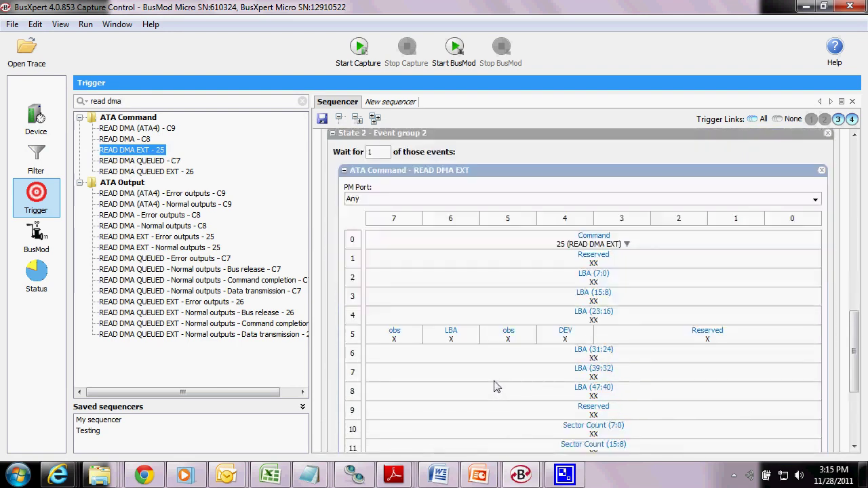
Set the READ DMA EXT group's action to Branch to State 1 and collapse the READ DMA EXT and IDENTIFY DEVICE events
{"action": "left_click", "coordinate": [409, 371]}
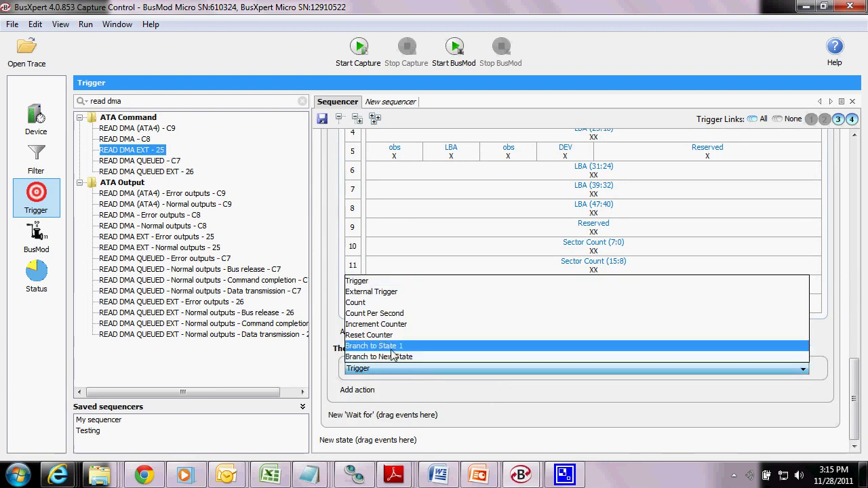
{"action": "left_click", "coordinate": [389, 349]}
{"action": "scroll", "coordinate": [398, 268], "scroll_direction": "up", "scroll_amount": 5}
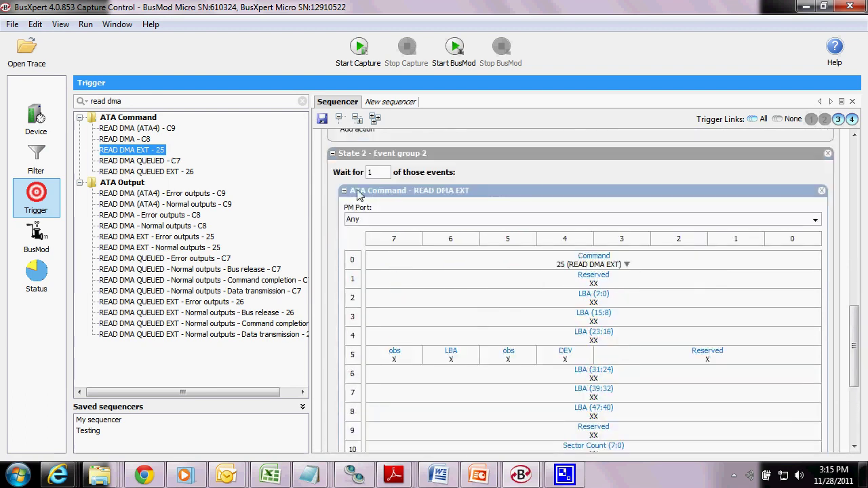
{"action": "left_click", "coordinate": [344, 192]}
{"action": "scroll", "coordinate": [380, 224], "scroll_direction": "up", "scroll_amount": 10}
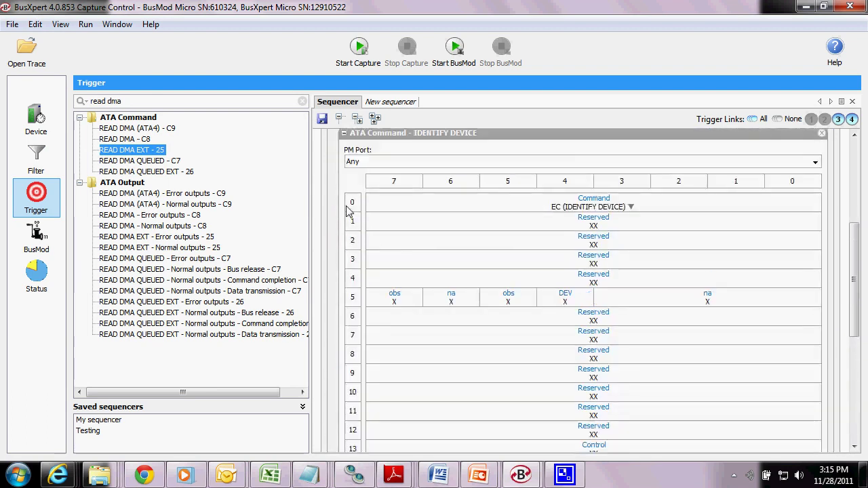
{"action": "scroll", "coordinate": [344, 152], "scroll_direction": "up", "scroll_amount": 1}
{"action": "left_click", "coordinate": [345, 177]}
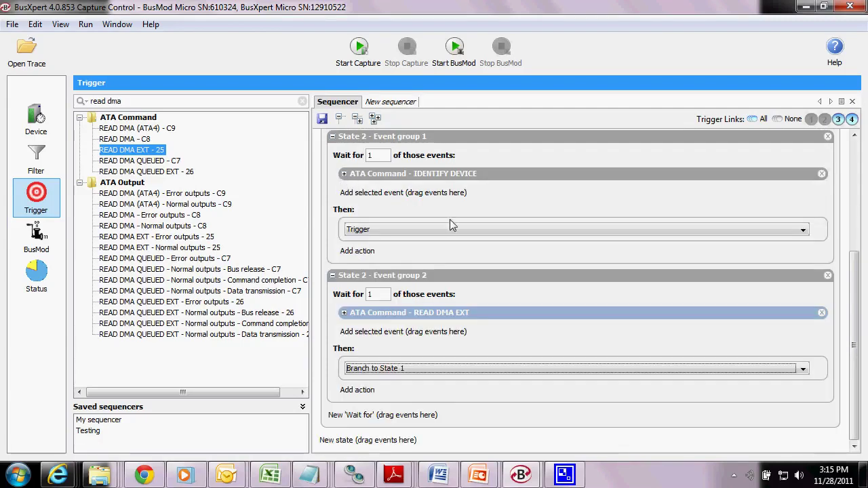
Review the wait conditions and actions of State 1 and both State 2 event groups
{"action": "scroll", "coordinate": [514, 249], "scroll_direction": "down", "scroll_amount": 6}
{"action": "scroll", "coordinate": [514, 249], "scroll_direction": "up", "scroll_amount": 2}
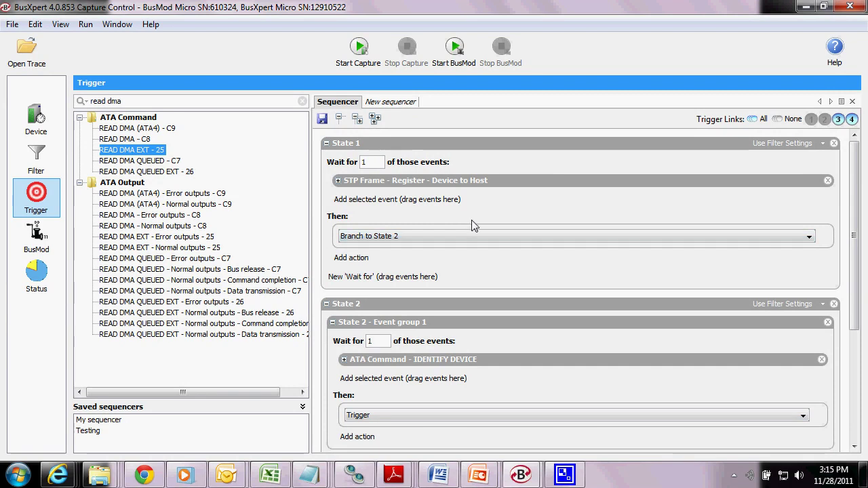
{"action": "scroll", "coordinate": [565, 295], "scroll_direction": "down", "scroll_amount": 3}
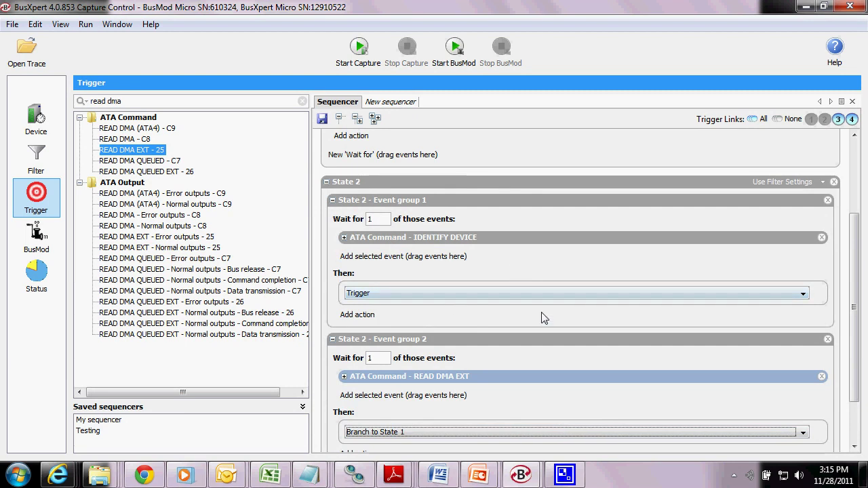
{"action": "scroll", "coordinate": [536, 339], "scroll_direction": "down", "scroll_amount": 2}
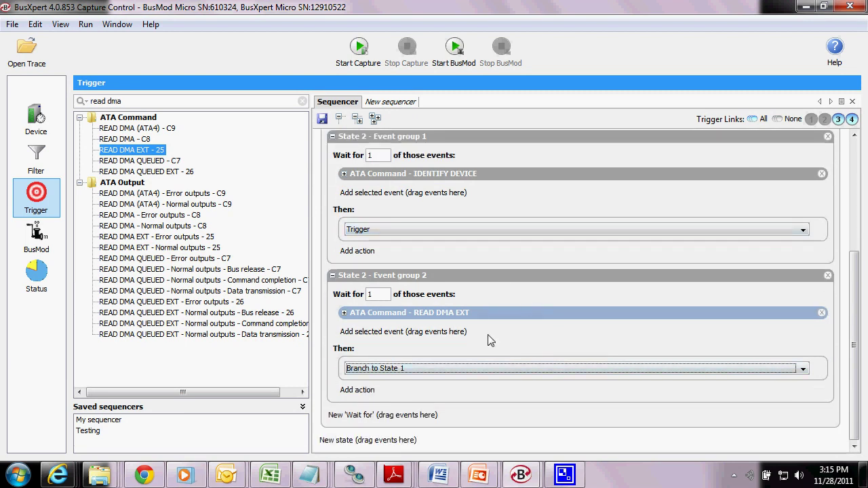
{"action": "scroll", "coordinate": [502, 349], "scroll_direction": "up", "scroll_amount": 5}
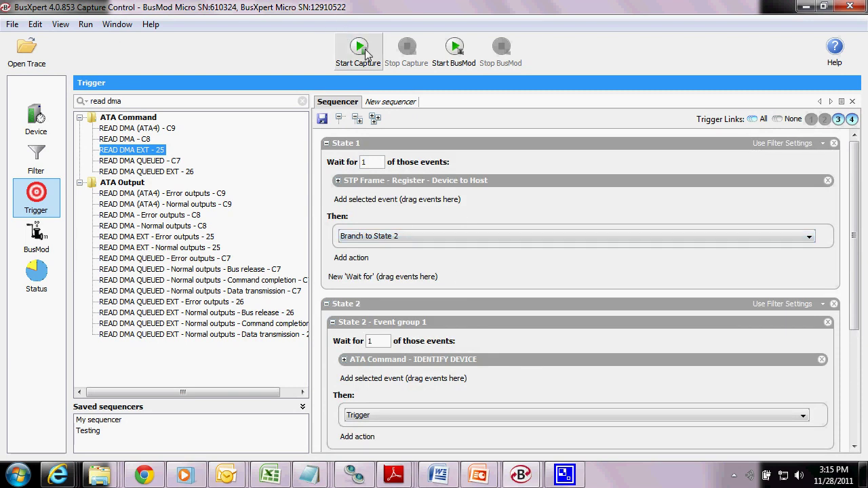
{"action": "left_click", "coordinate": [12, 26]}
{"action": "left_click", "coordinate": [309, 65]}
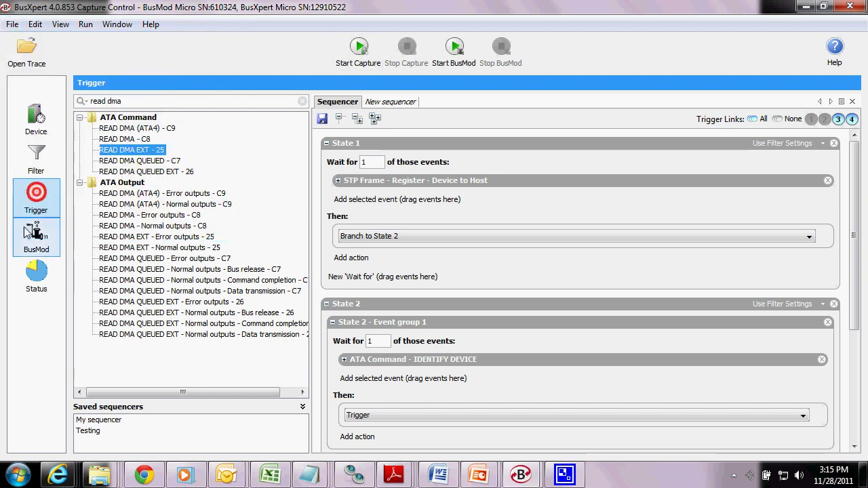
Show the device settings, start the capture, and turn on external power for device A2, the BusXpert Micro
{"action": "left_click", "coordinate": [36, 119]}
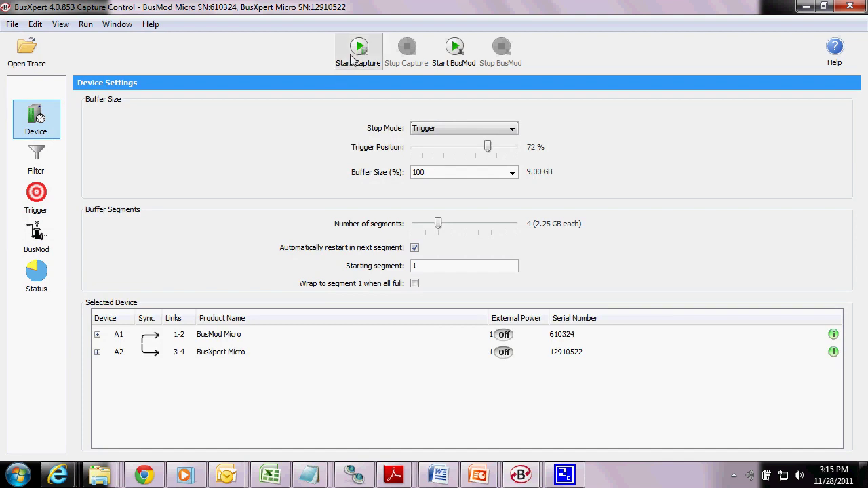
{"action": "left_click", "coordinate": [36, 119]}
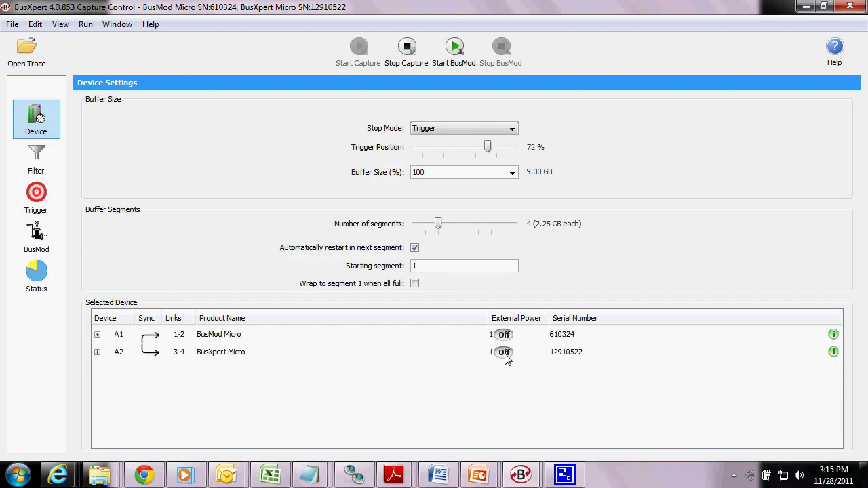
{"action": "left_click", "coordinate": [504, 352]}
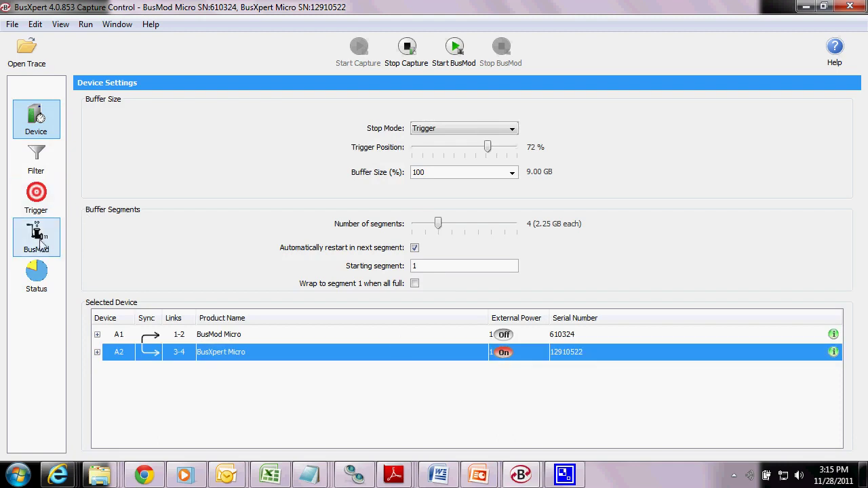
Check the capture status, and turn on external power for device A1, the BusMod Micro
{"action": "left_click", "coordinate": [41, 202]}
{"action": "left_click", "coordinate": [36, 274]}
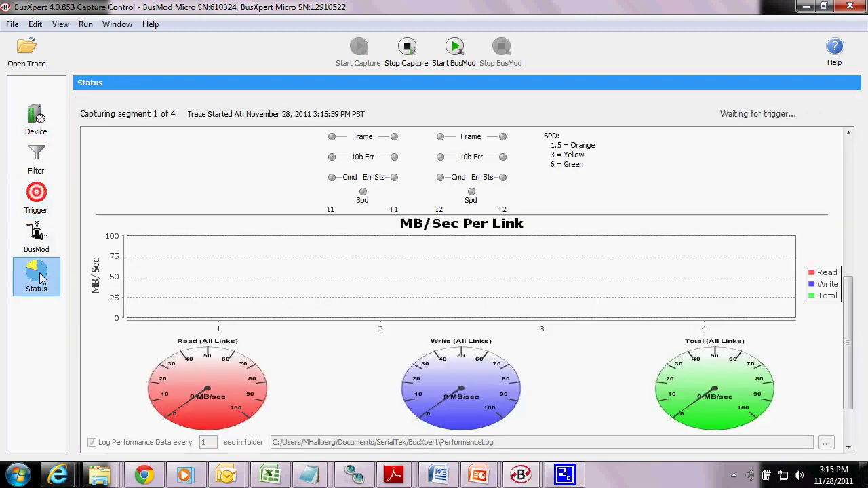
{"action": "scroll", "coordinate": [514, 252], "scroll_direction": "down", "scroll_amount": 5}
{"action": "scroll", "coordinate": [514, 252], "scroll_direction": "up", "scroll_amount": 5}
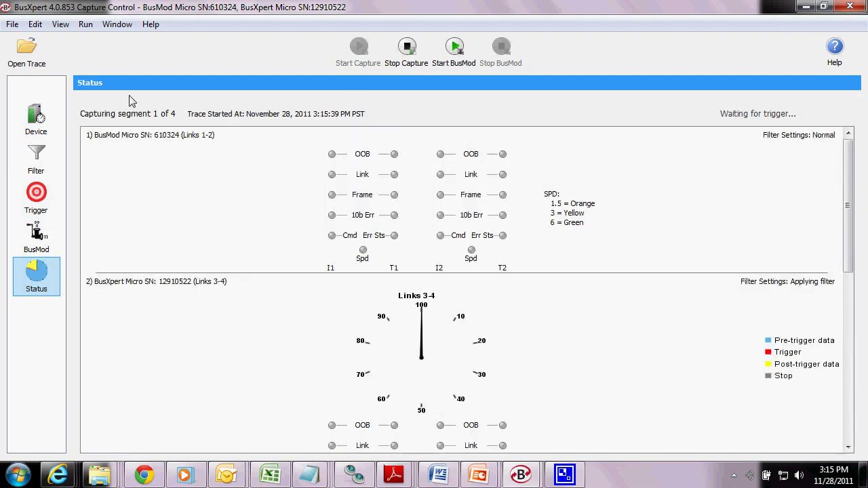
{"action": "left_click", "coordinate": [36, 115]}
{"action": "left_click", "coordinate": [505, 335]}
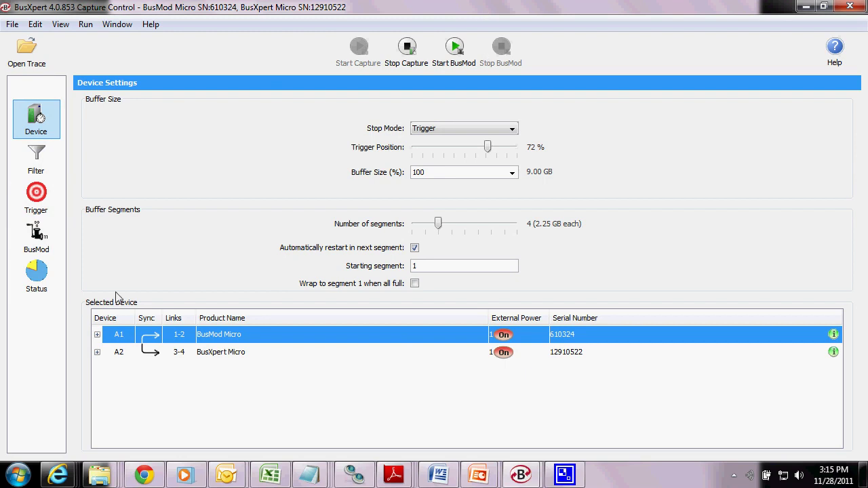
Check the trigger status, link throughput and sequencer states, and stop the capture to view the trace
{"action": "left_click", "coordinate": [54, 281]}
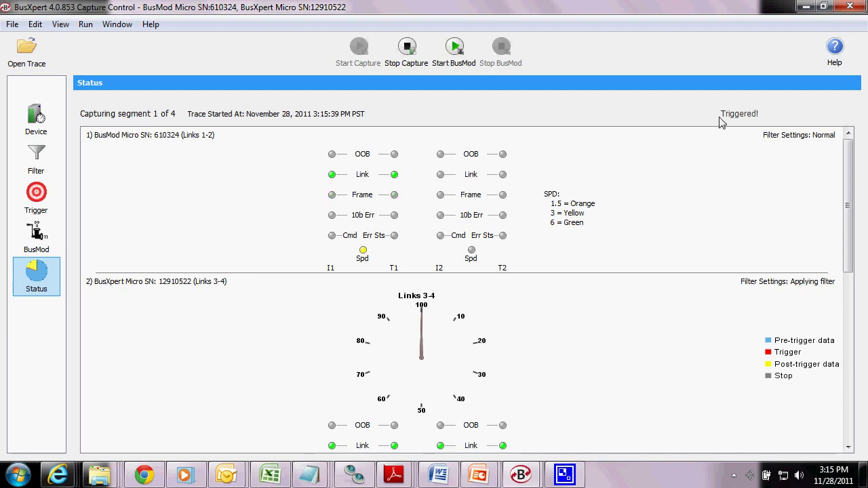
{"action": "left_click_drag", "start_coordinate": [854, 176], "coordinate": [849, 346]}
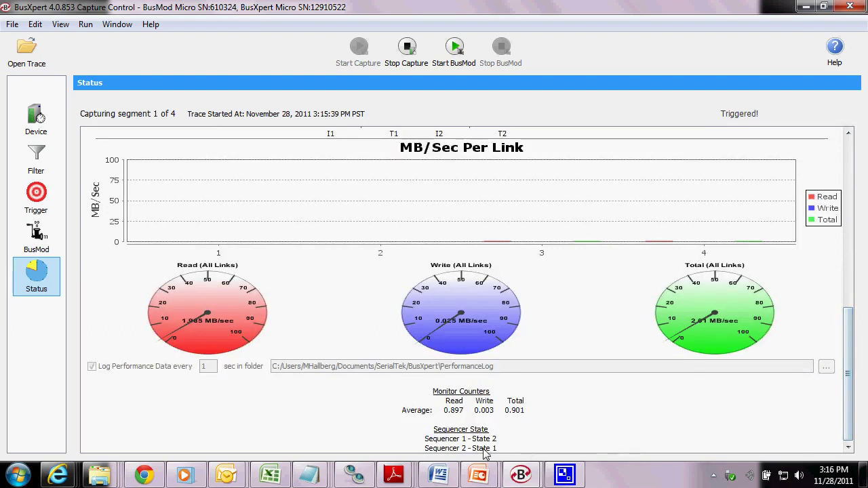
{"action": "left_click_drag", "start_coordinate": [864, 368], "coordinate": [865, 176]}
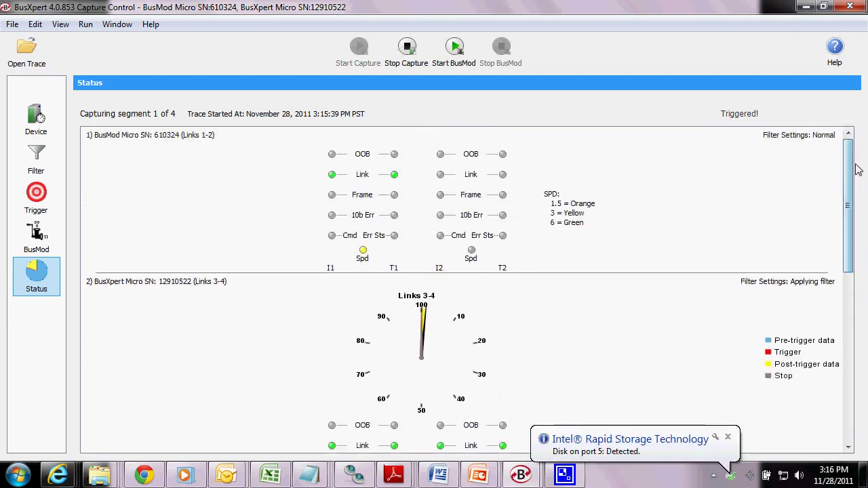
{"action": "left_click", "coordinate": [407, 52]}
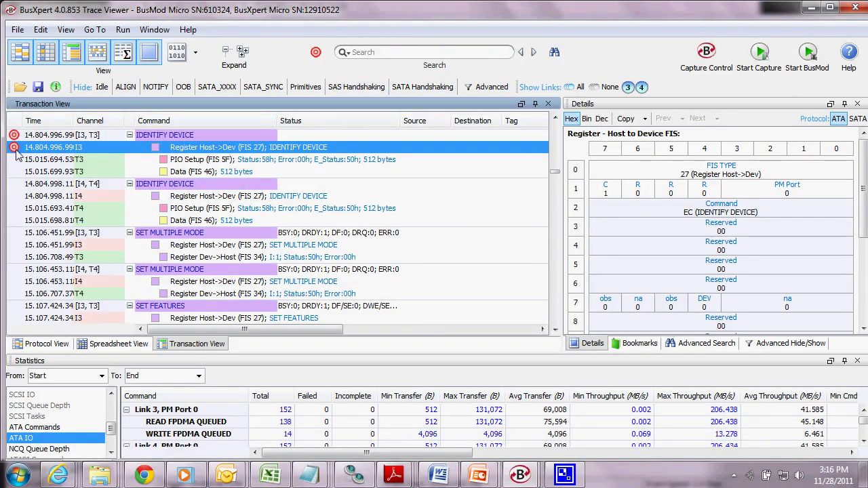
Minimize the Trace Viewer and show the trigger sequencer settings in Capture Control
{"action": "left_click", "coordinate": [812, 8]}
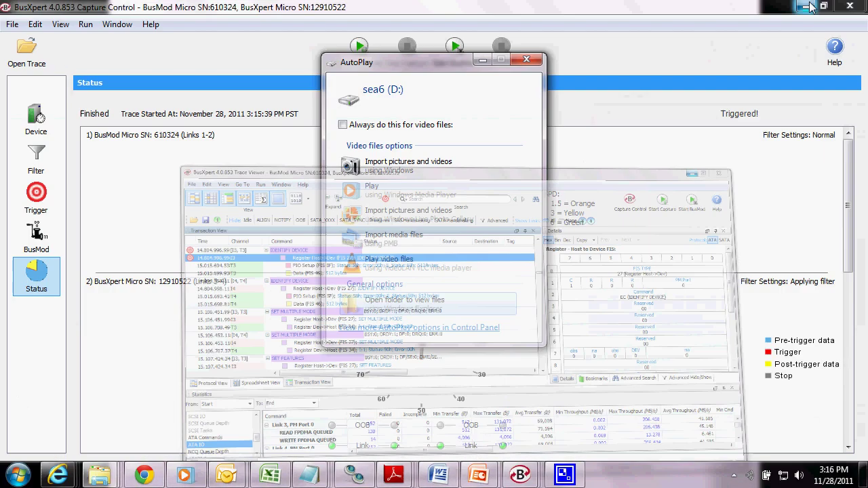
{"action": "left_click", "coordinate": [713, 202]}
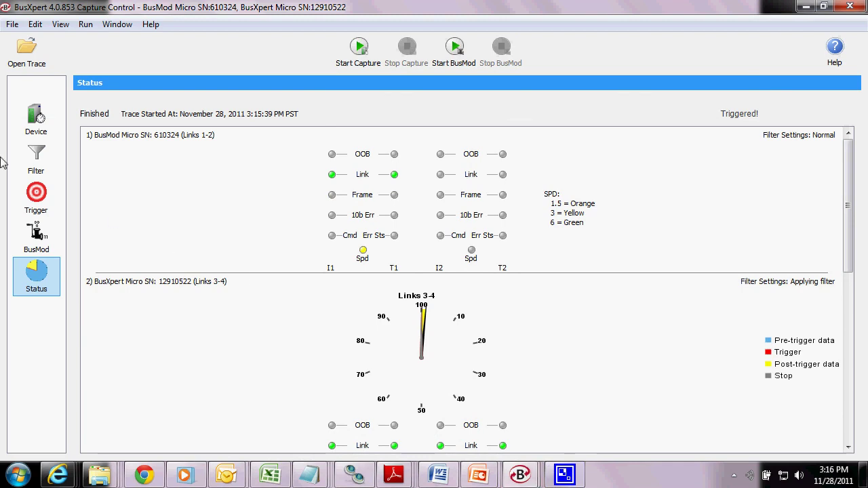
{"action": "left_click", "coordinate": [31, 193]}
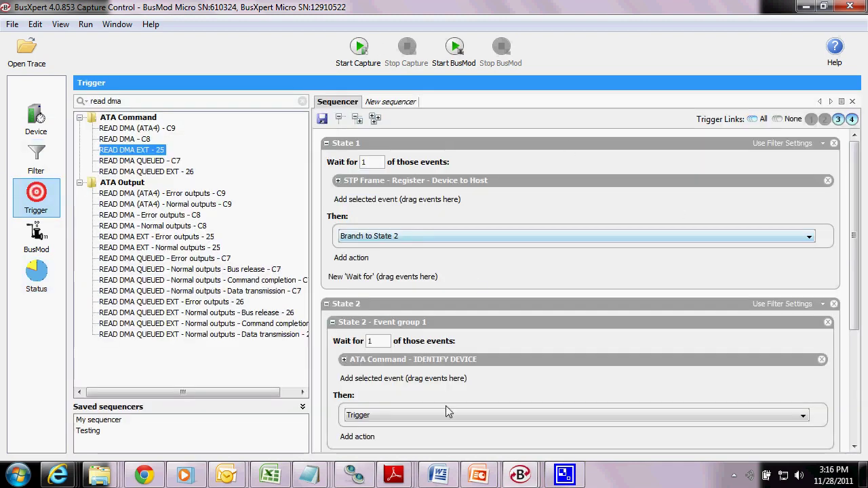
Switch to the PowerPoint slide show, read the Trigger Counters slide, and return to BusXpert Capture Control
{"action": "mouse_move", "coordinate": [181, 474]}
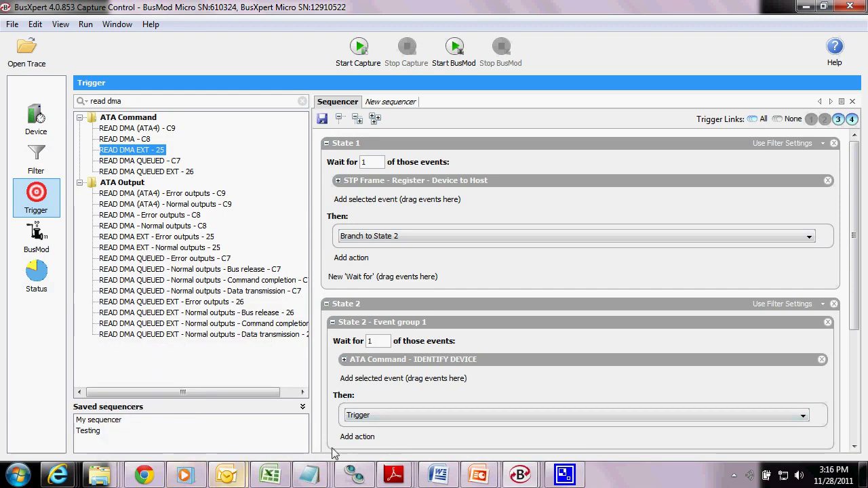
{"action": "mouse_move", "coordinate": [478, 475]}
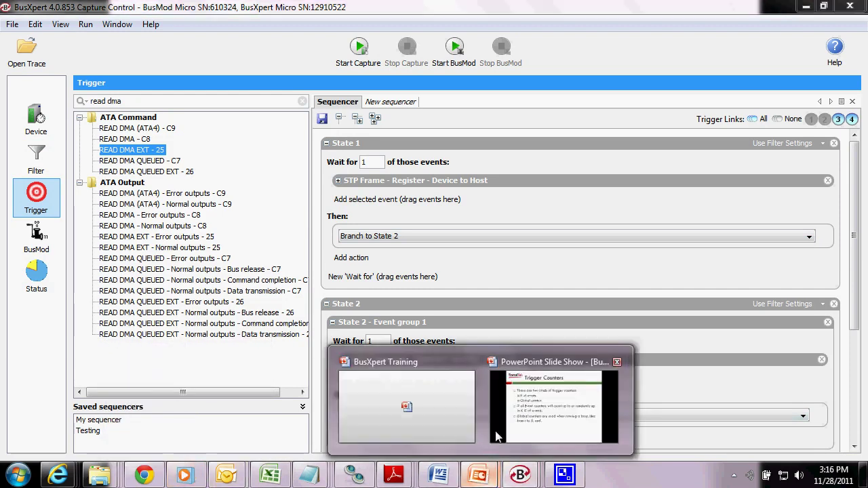
{"action": "left_click", "coordinate": [528, 406]}
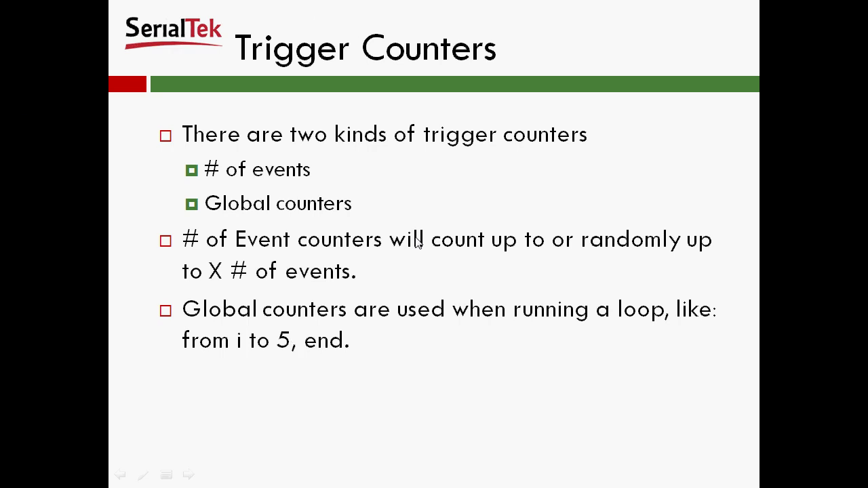
{"action": "key", "text": "alt+Tab"}
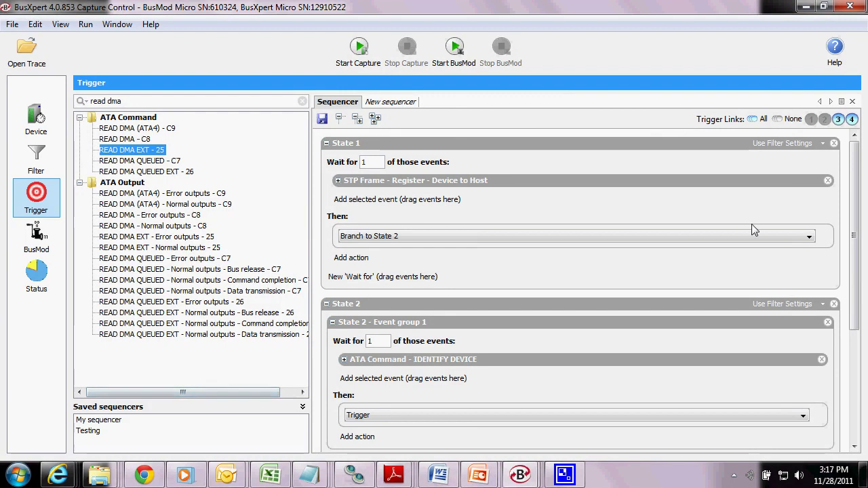
Set State 1 to wait for 10 Register - Device to Host events, and make IDENTIFY DEVICE in State 2 increment global counter 1
{"action": "left_click", "coordinate": [380, 162]}
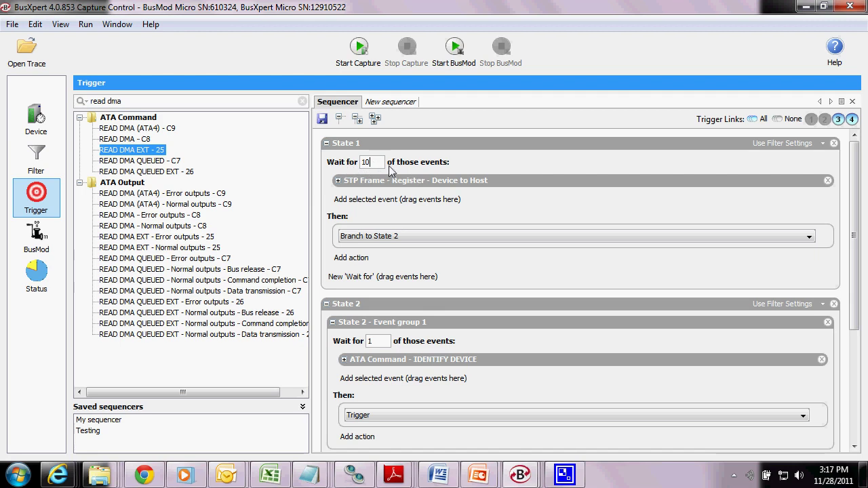
{"action": "left_click", "coordinate": [338, 181]}
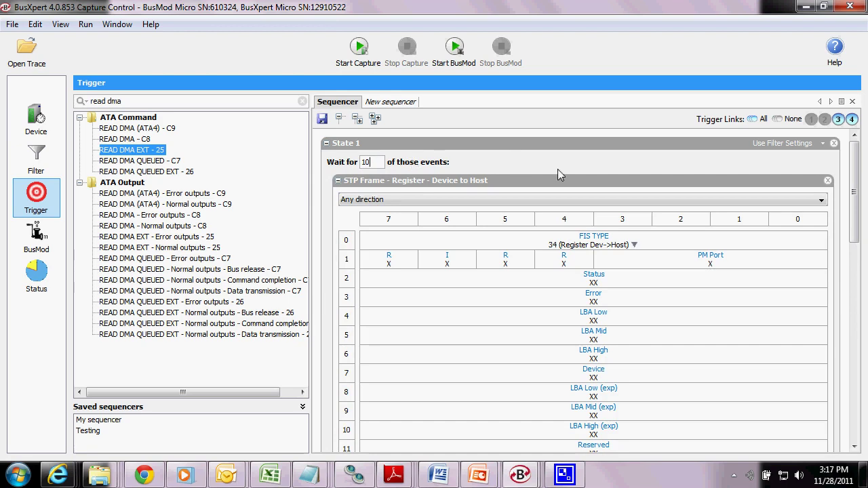
{"action": "left_click", "coordinate": [337, 181]}
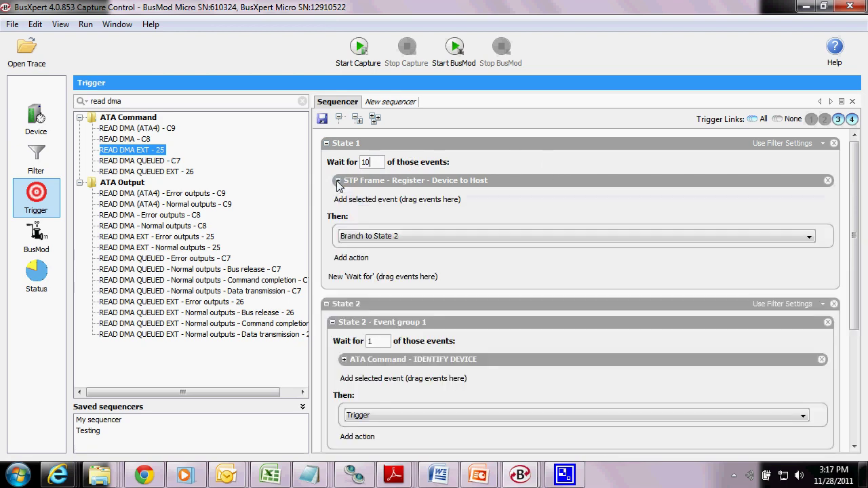
{"action": "scroll", "coordinate": [484, 324], "scroll_direction": "down", "scroll_amount": 5}
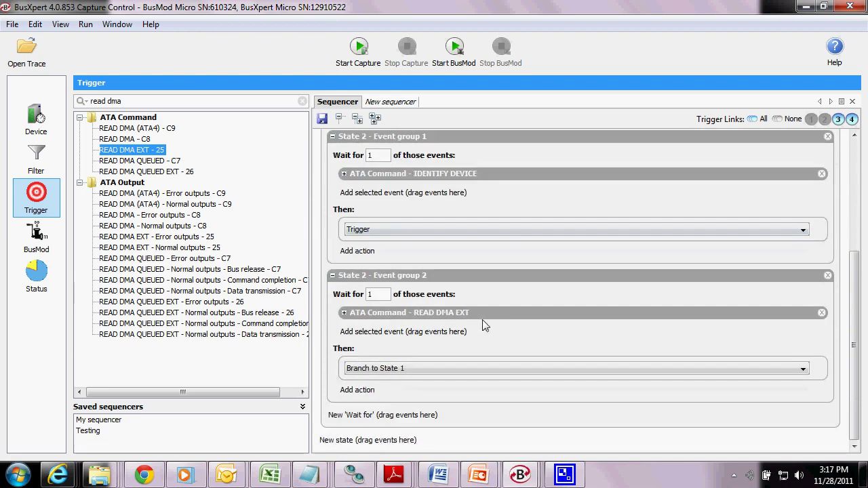
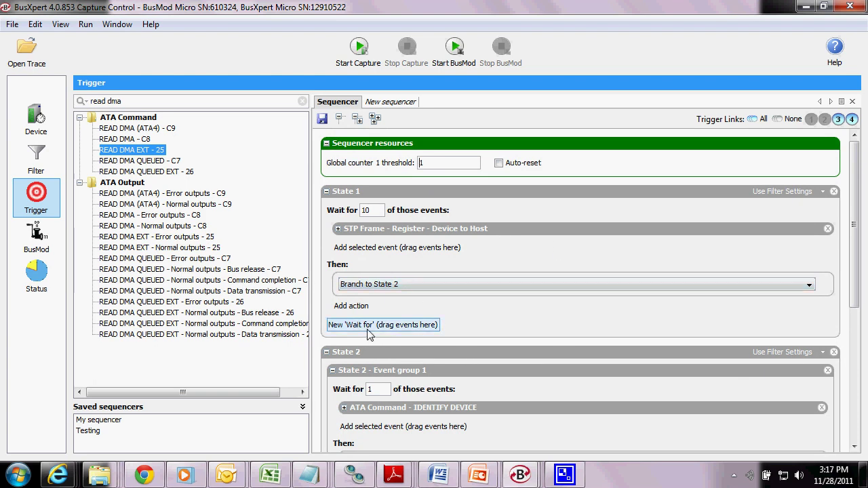
Clear the event search and add the Global Counter event as a new wait condition in State 1
{"action": "left_click", "coordinate": [302, 102]}
{"action": "scroll", "coordinate": [258, 345], "scroll_direction": "down", "scroll_amount": 10}
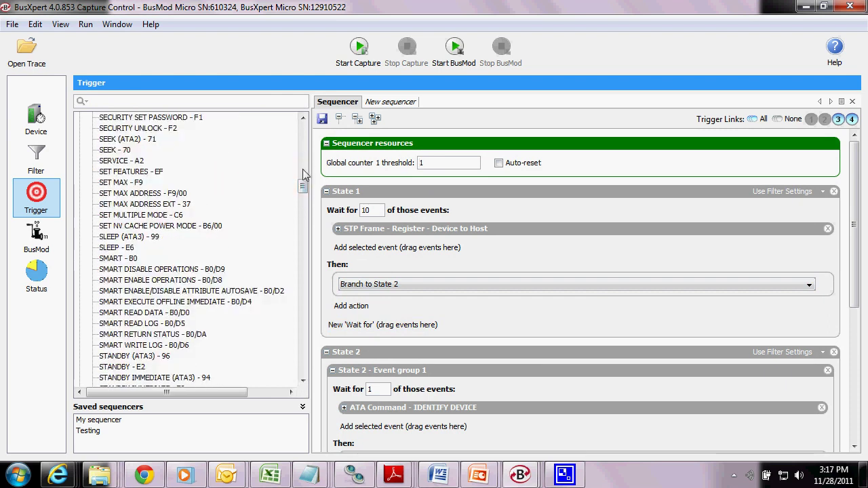
{"action": "left_click_drag", "start_coordinate": [302, 185], "coordinate": [235, 397]}
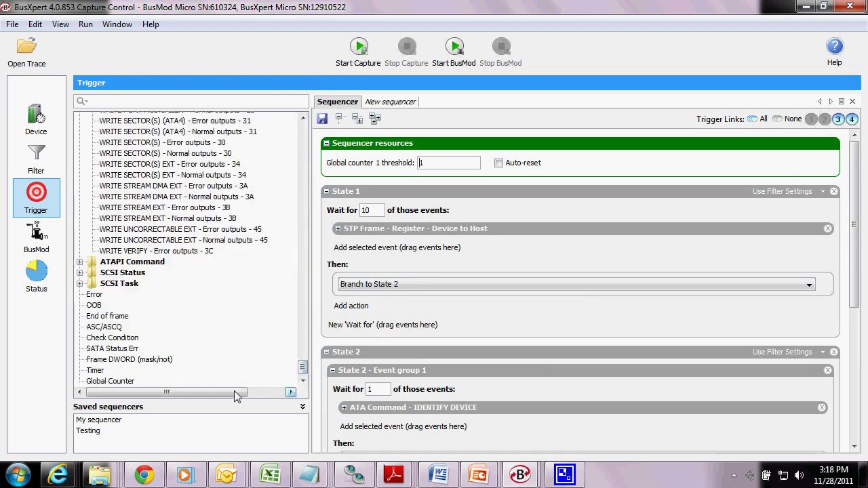
{"action": "left_click_drag", "start_coordinate": [125, 382], "coordinate": [377, 357]}
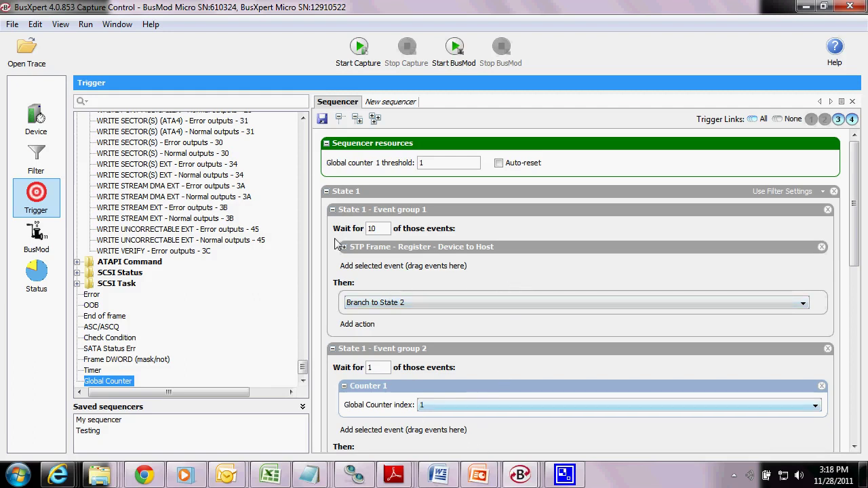
Set the global counter 1 threshold to 5 in the sequencer resources
{"action": "left_click", "coordinate": [430, 163]}
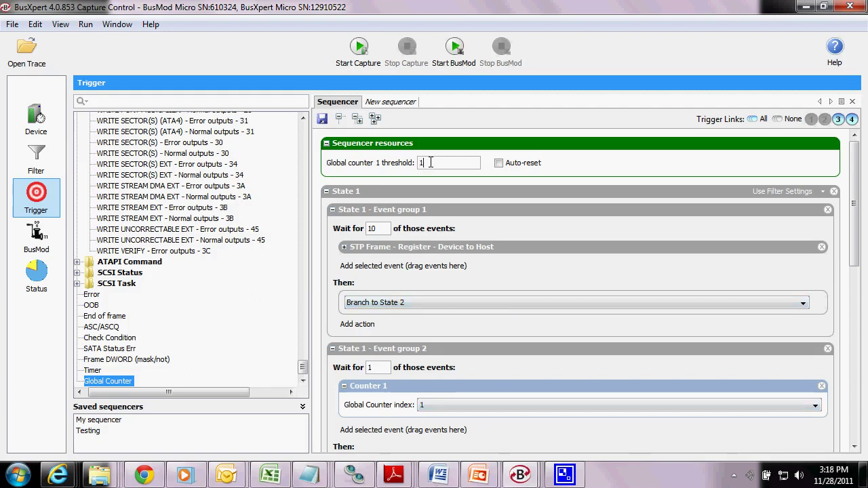
{"action": "scroll", "coordinate": [610, 339], "scroll_direction": "down", "scroll_amount": 3}
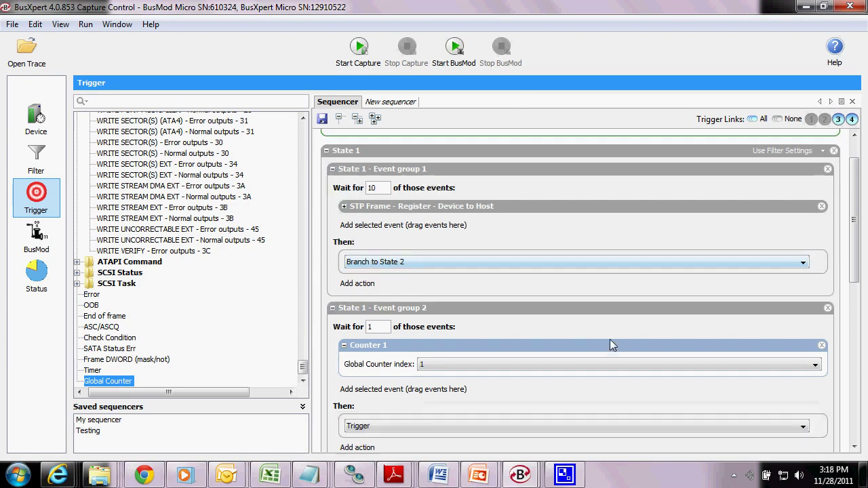
{"action": "scroll", "coordinate": [666, 310], "scroll_direction": "up", "scroll_amount": 2}
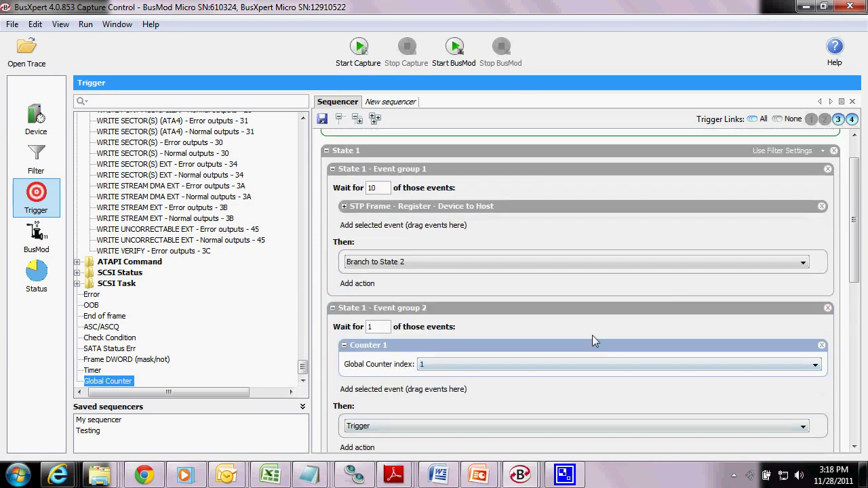
{"action": "scroll", "coordinate": [572, 285], "scroll_direction": "down", "scroll_amount": 2}
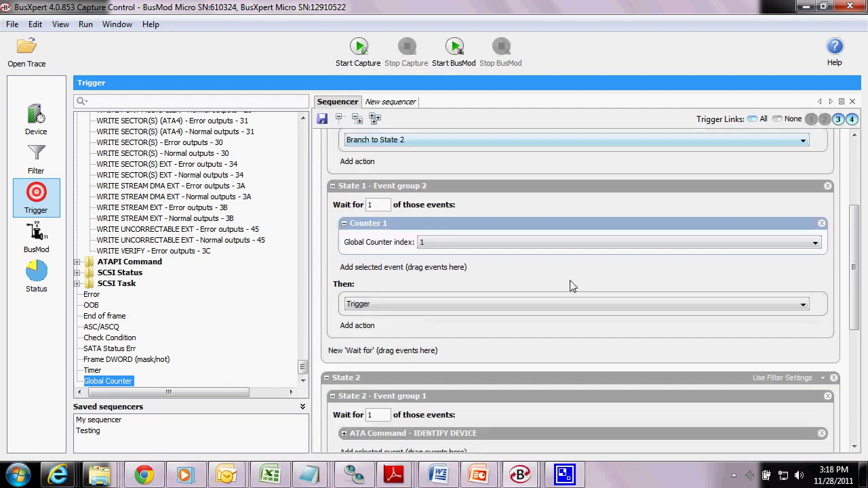
Add a Branch to State 1 action to the IDENTIFY DEVICE event group in State 2
{"action": "scroll", "coordinate": [411, 372], "scroll_direction": "down", "scroll_amount": 2}
{"action": "scroll", "coordinate": [517, 293], "scroll_direction": "down", "scroll_amount": 1}
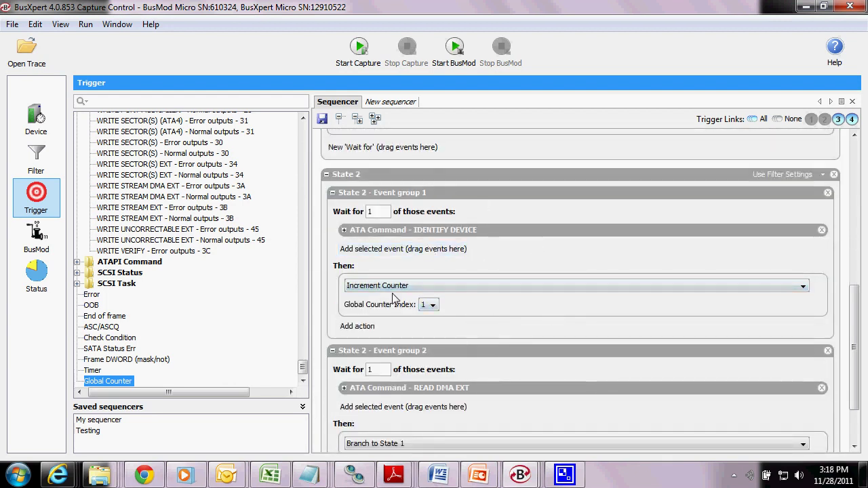
{"action": "left_click", "coordinate": [359, 326]}
{"action": "left_click", "coordinate": [378, 334]}
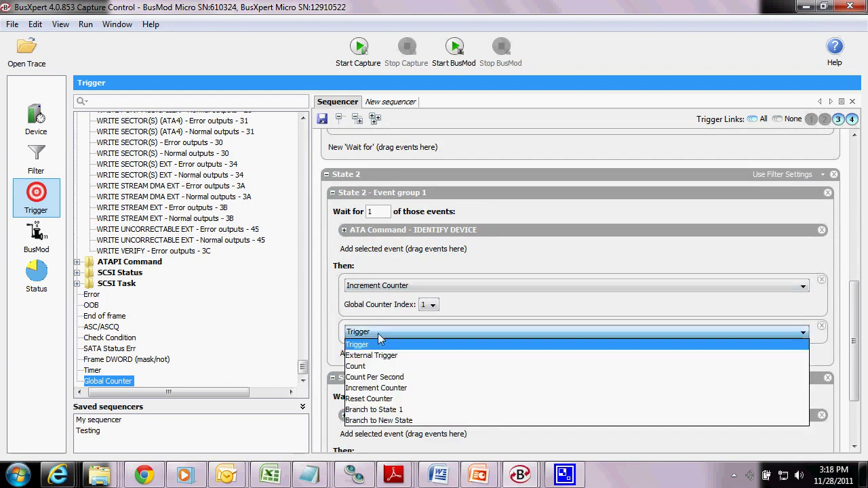
{"action": "left_click", "coordinate": [374, 409]}
Review the counter threshold, both State 1 event groups and the State 2 actions, dismissing the e-mail notification
{"action": "scroll", "coordinate": [590, 265], "scroll_direction": "up", "scroll_amount": 3}
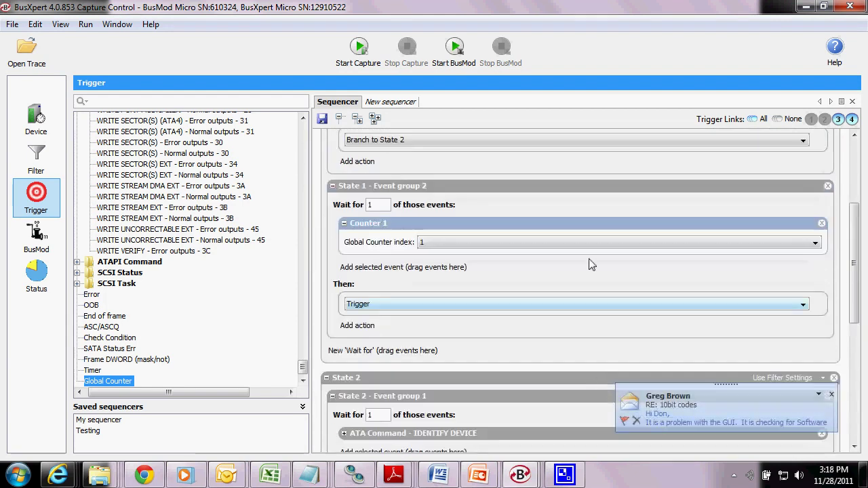
{"action": "scroll", "coordinate": [589, 265], "scroll_direction": "up", "scroll_amount": 3}
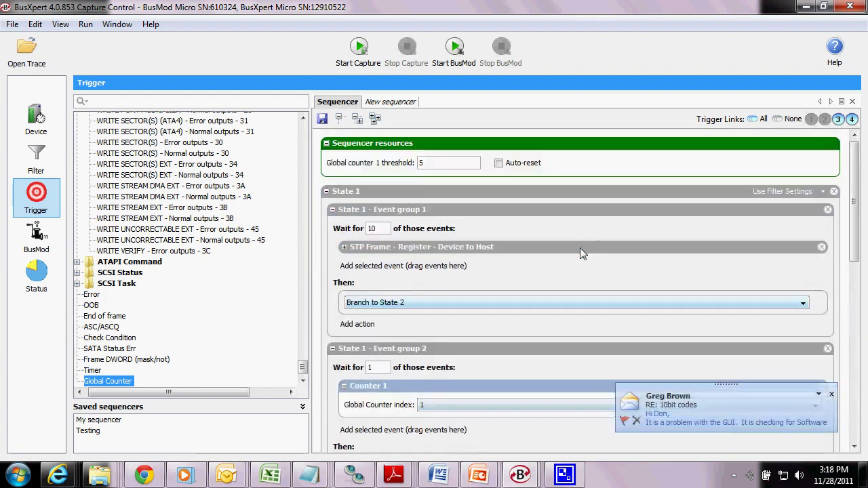
{"action": "left_click", "coordinate": [831, 394]}
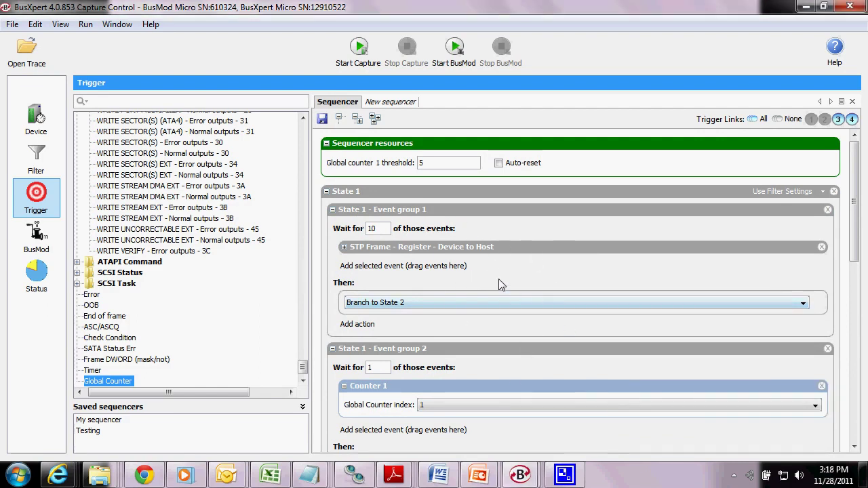
{"action": "scroll", "coordinate": [509, 288], "scroll_direction": "down", "scroll_amount": 3}
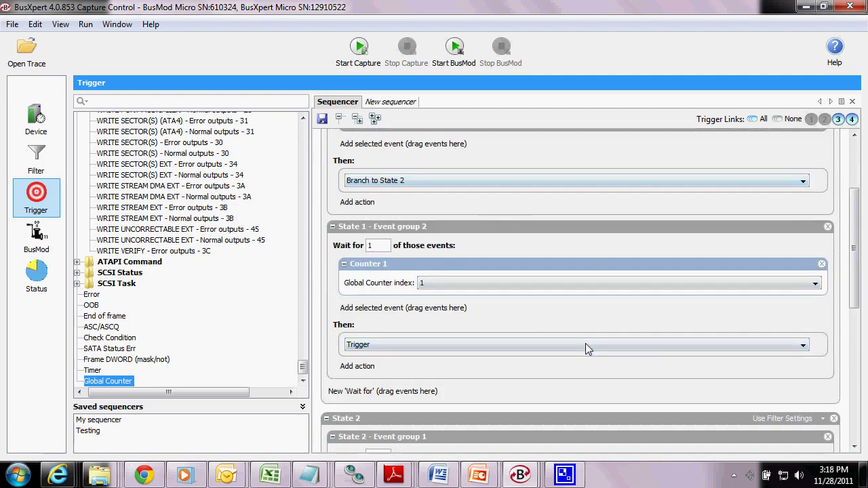
{"action": "scroll", "coordinate": [518, 319], "scroll_direction": "down", "scroll_amount": 5}
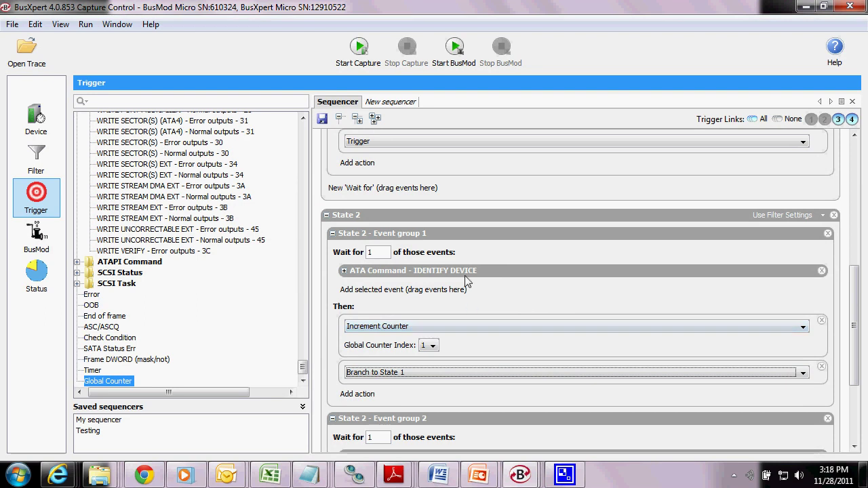
{"action": "scroll", "coordinate": [556, 252], "scroll_direction": "up", "scroll_amount": 3}
{"action": "scroll", "coordinate": [416, 271], "scroll_direction": "up", "scroll_amount": 5}
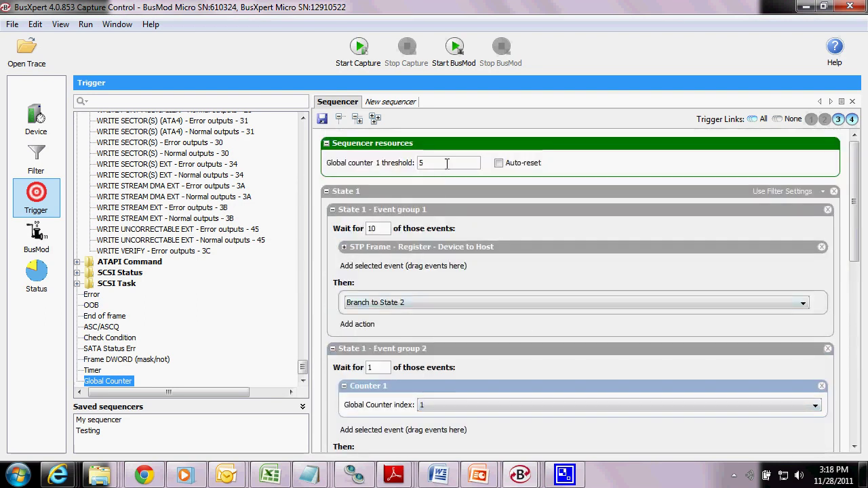
{"action": "scroll", "coordinate": [448, 164], "scroll_direction": "down", "scroll_amount": 1}
{"action": "scroll", "coordinate": [449, 163], "scroll_direction": "up", "scroll_amount": 1}
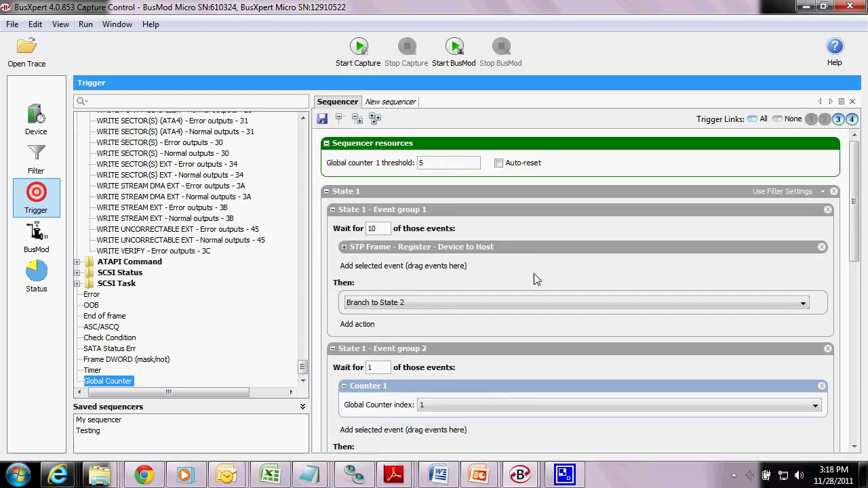
{"action": "scroll", "coordinate": [529, 271], "scroll_direction": "down", "scroll_amount": 1}
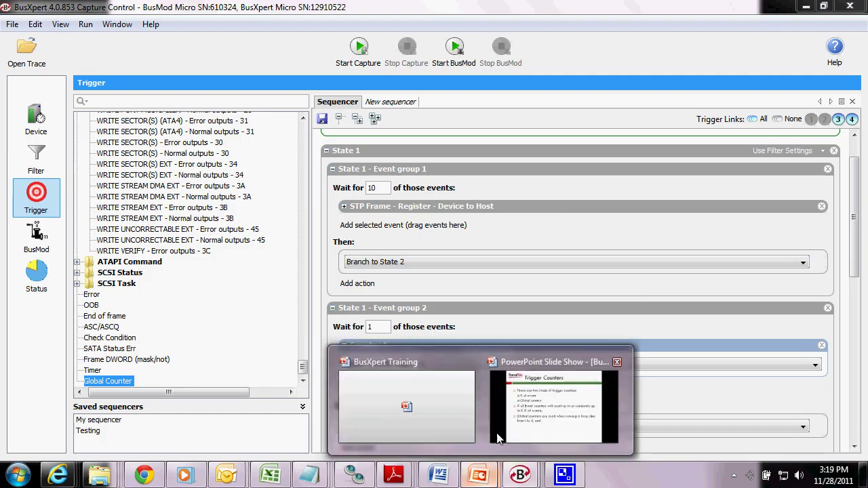
Switch to the PowerPoint slide show, read the Using Counters slide, and return to BusXpert Capture Control
{"action": "left_click", "coordinate": [543, 425]}
{"action": "left_click", "coordinate": [468, 153]}
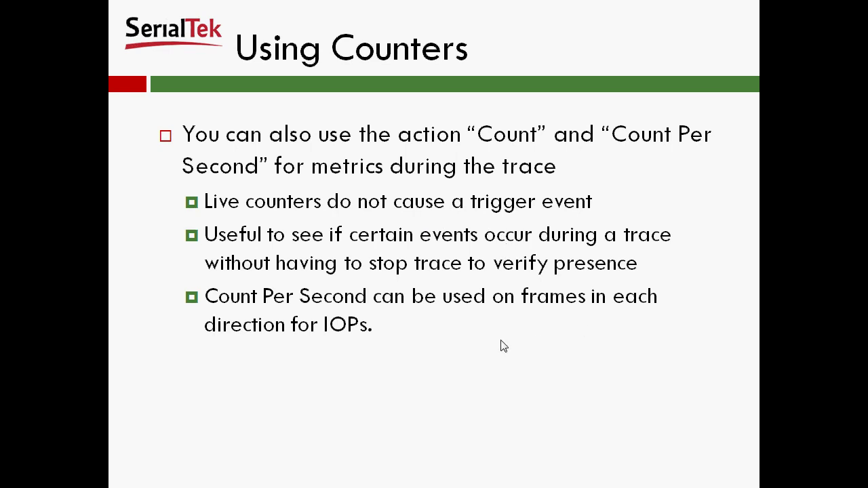
{"action": "key", "text": "alt+Tab"}
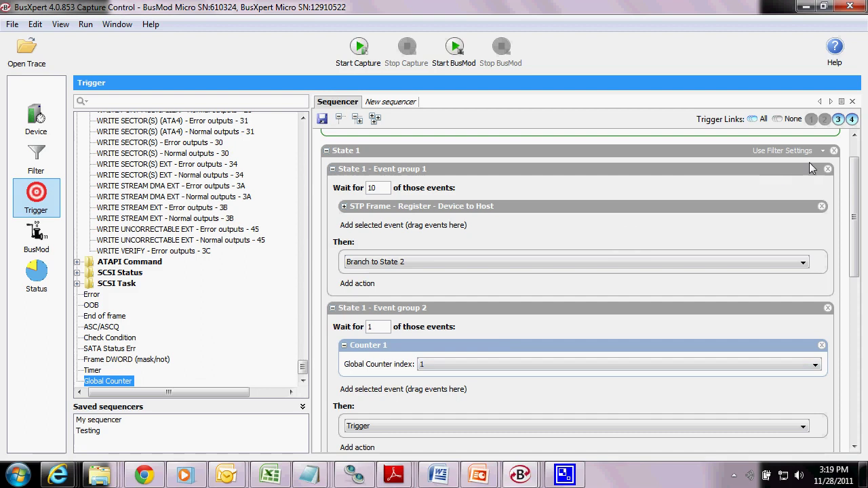
Close the current trigger sequence and add the Any STP Frame event to State 1 of the empty sequencer
{"action": "left_click", "coordinate": [852, 101]}
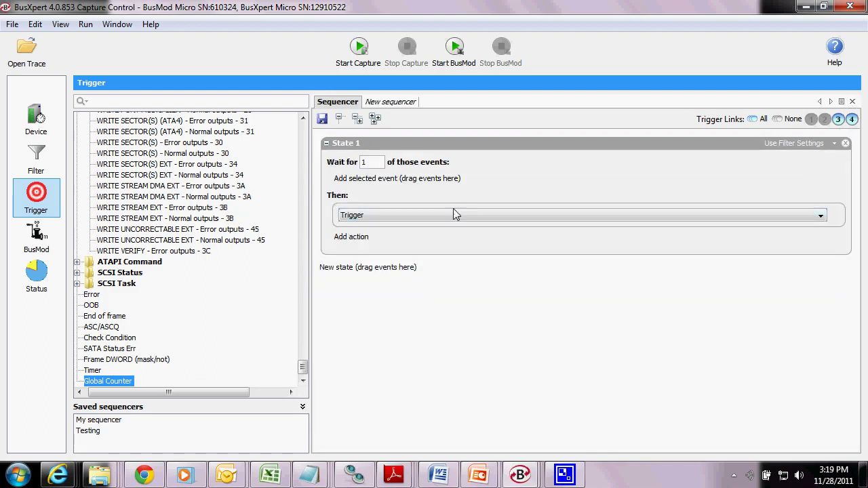
{"action": "left_click_drag", "start_coordinate": [303, 370], "coordinate": [335, 121]}
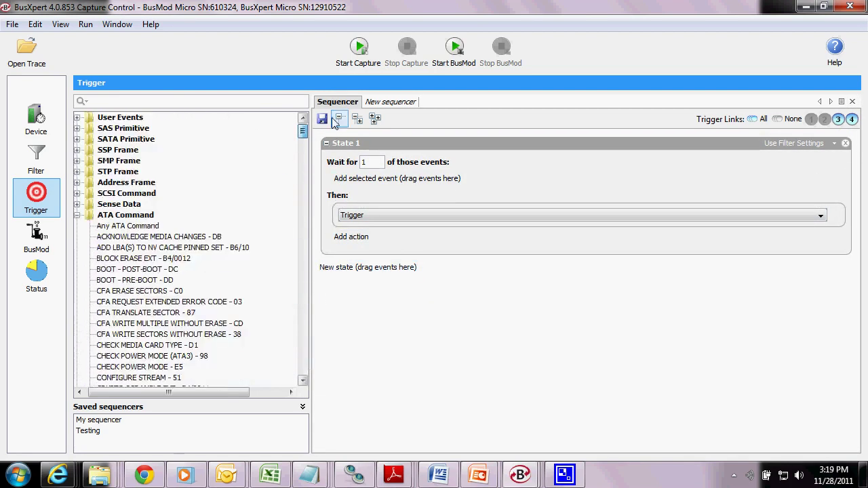
{"action": "left_click", "coordinate": [77, 173]}
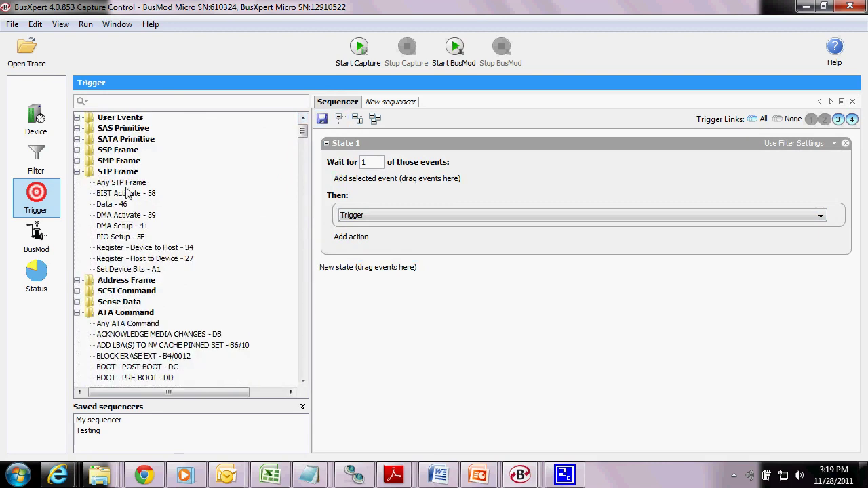
{"action": "left_click_drag", "start_coordinate": [121, 183], "coordinate": [466, 222]}
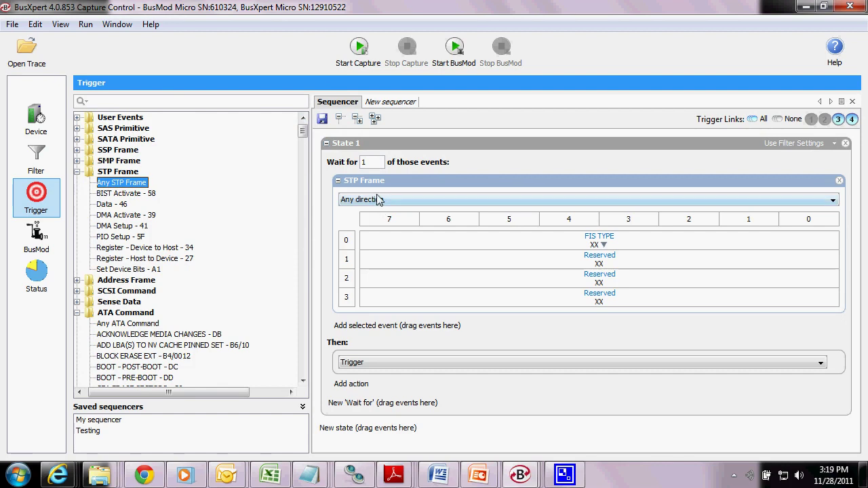
Set the STP Frame event's direction to T -> I and its action to Count Per Second
{"action": "left_click", "coordinate": [379, 202]}
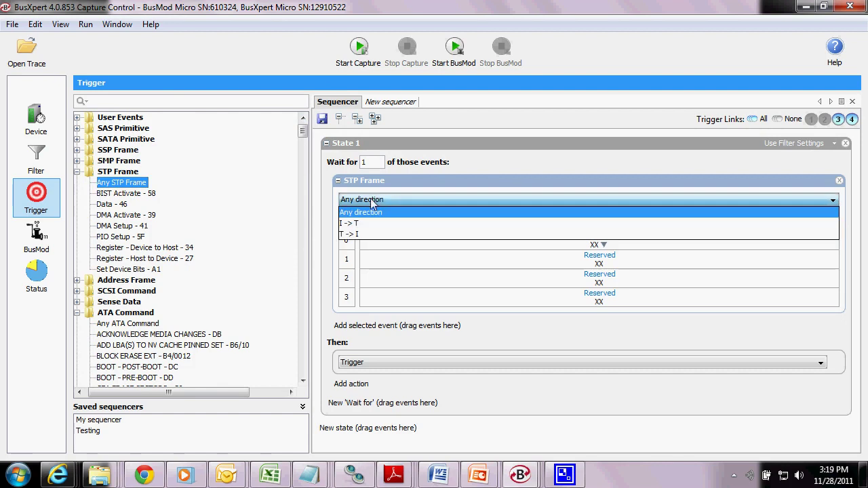
{"action": "left_click", "coordinate": [359, 234]}
{"action": "left_click", "coordinate": [356, 363]}
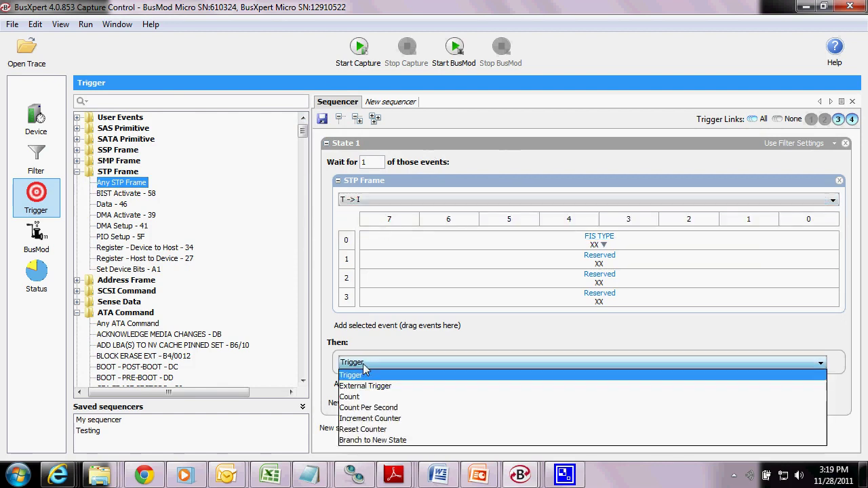
{"action": "left_click", "coordinate": [369, 408]}
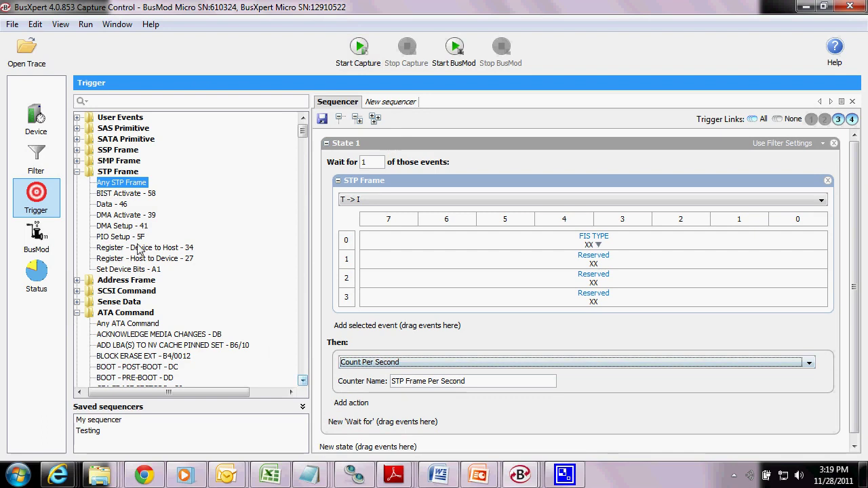
Search the events for "read fp" and add the ATA Command READ FPDMA QUEUED - 60 to State 1 of a new sequencer
{"action": "left_click", "coordinate": [120, 103]}
{"action": "type", "text": "read"}
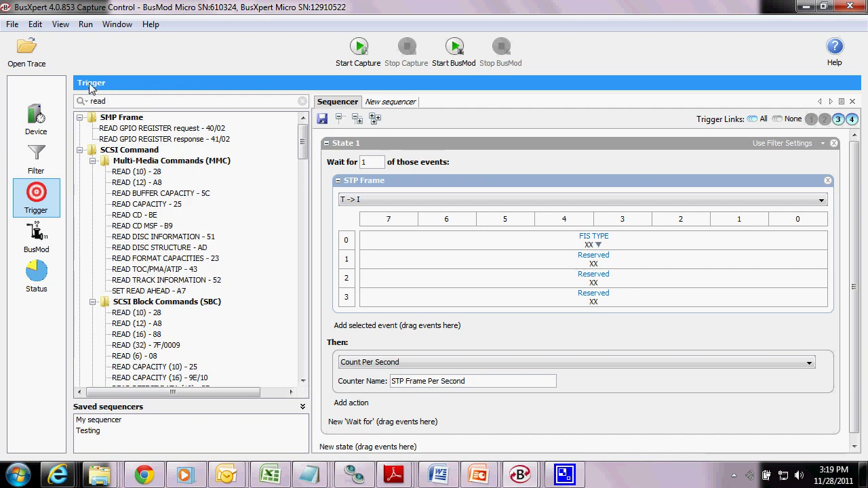
{"action": "scroll", "coordinate": [303, 148], "scroll_direction": "down", "scroll_amount": 8}
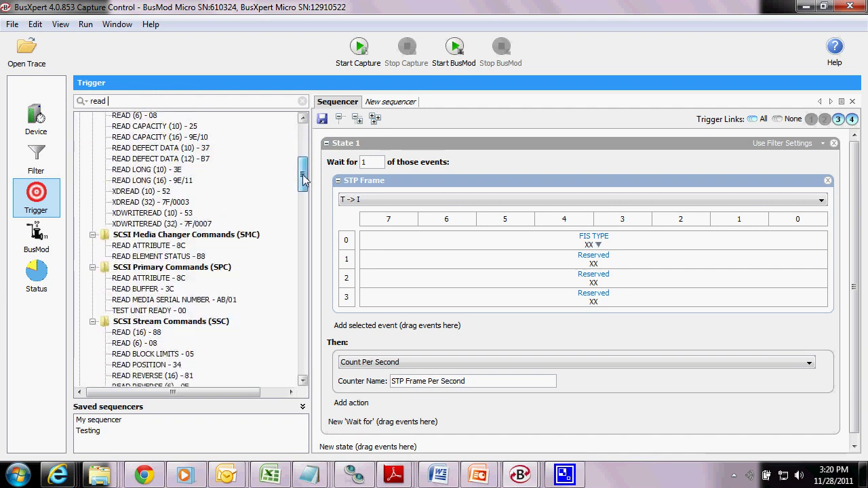
{"action": "type", "text": "f"}
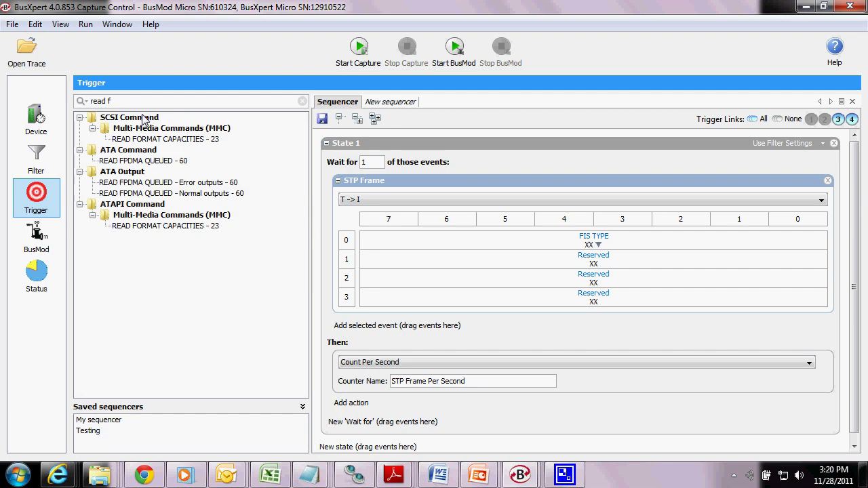
{"action": "type", "text": "p"}
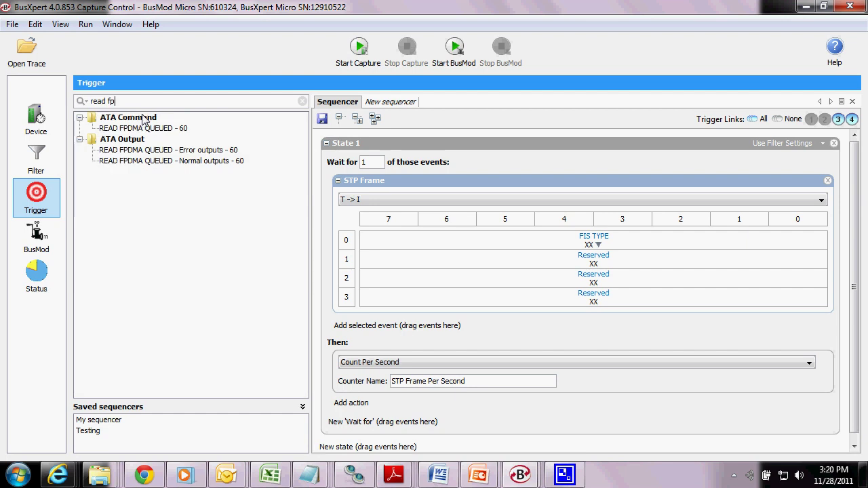
{"action": "left_click", "coordinate": [396, 102]}
{"action": "left_click_drag", "start_coordinate": [139, 129], "coordinate": [467, 214]}
Set the READ FPDMA QUEUED event's action to Count and collapse the event's field table
{"action": "scroll", "coordinate": [448, 346], "scroll_direction": "down", "scroll_amount": 5}
{"action": "scroll", "coordinate": [449, 346], "scroll_direction": "down", "scroll_amount": 1}
{"action": "left_click", "coordinate": [359, 375]}
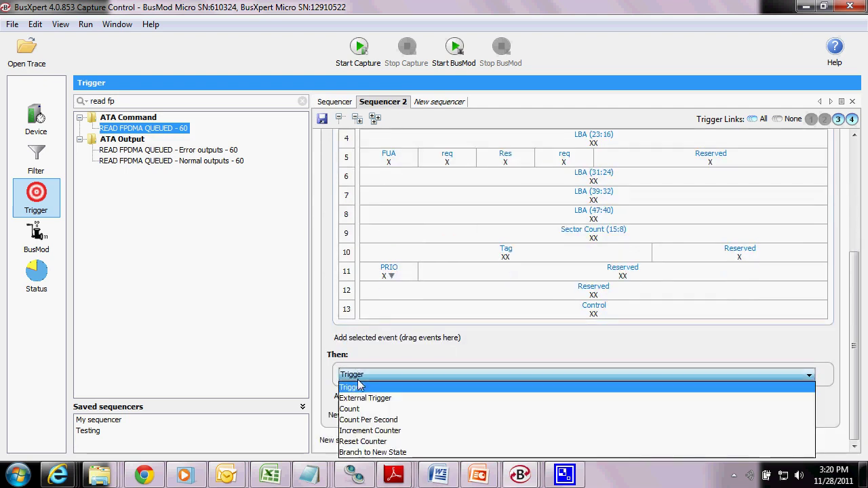
{"action": "left_click", "coordinate": [364, 412]}
{"action": "scroll", "coordinate": [495, 277], "scroll_direction": "up", "scroll_amount": 6}
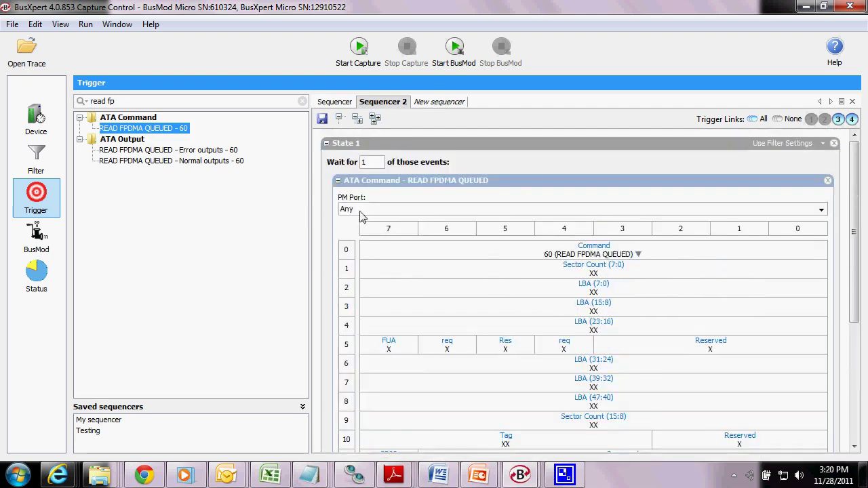
{"action": "left_click", "coordinate": [339, 181]}
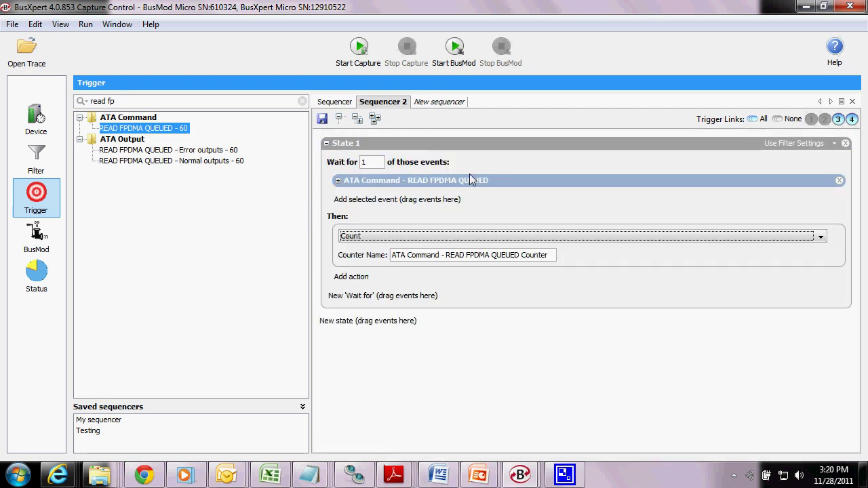
Search for "read dma" and add READ DMA EXT - 25 as a new Wait for group in State 1 with the action Count
{"action": "left_click", "coordinate": [122, 104]}
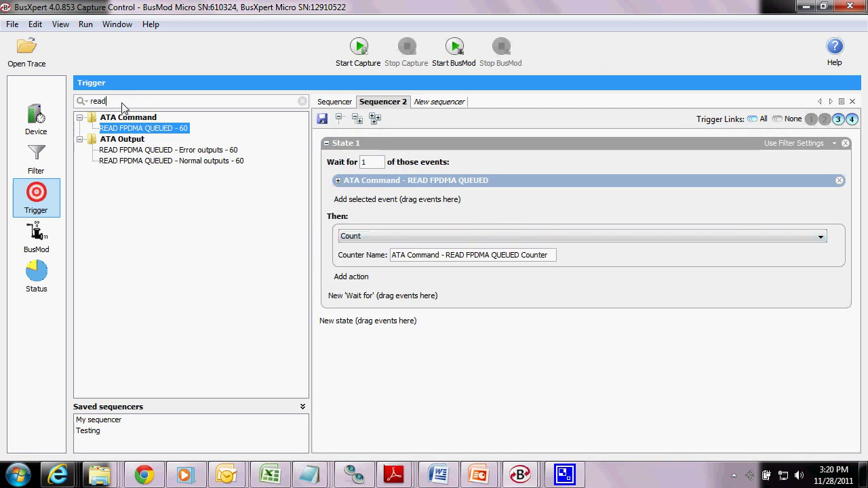
{"action": "type", "text": "dma"}
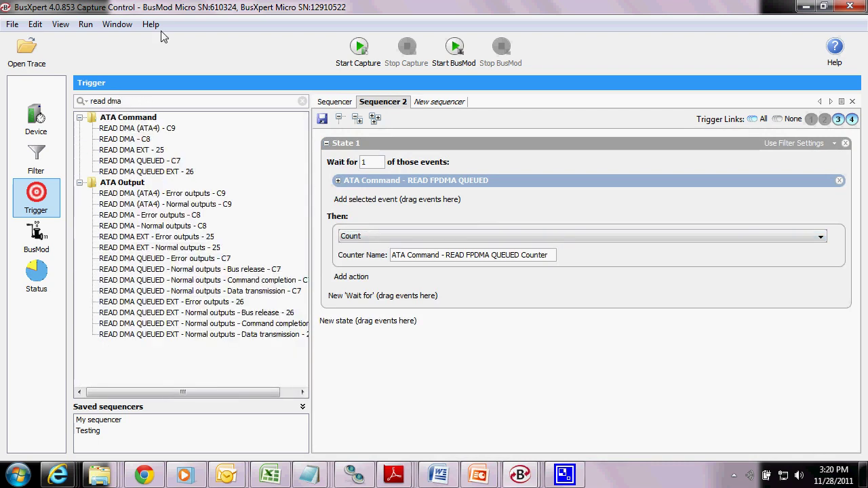
{"action": "left_click_drag", "start_coordinate": [134, 152], "coordinate": [380, 310]}
{"action": "scroll", "coordinate": [616, 299], "scroll_direction": "down", "scroll_amount": 5}
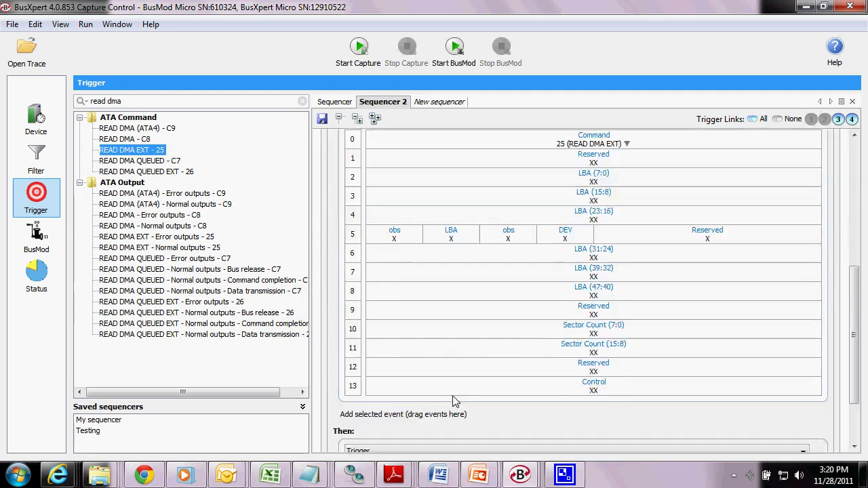
{"action": "left_click", "coordinate": [372, 373]}
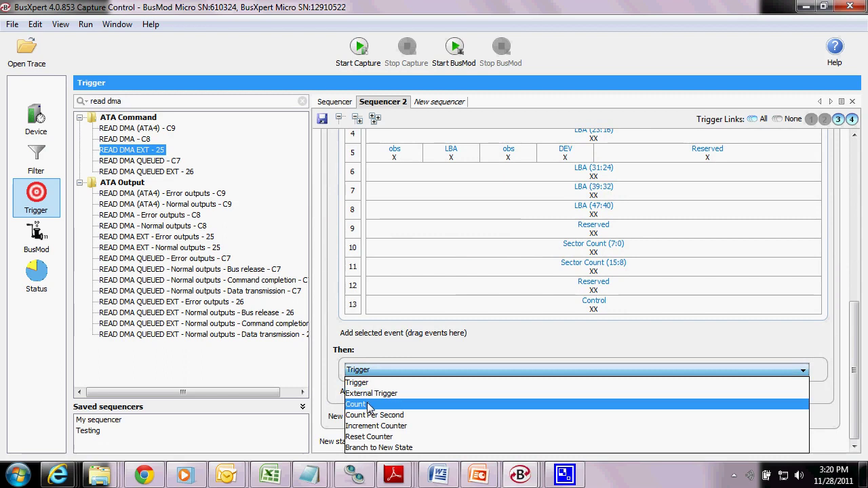
{"action": "left_click", "coordinate": [371, 402]}
Start the capture, switch to the waiting AutoPlay window and open the files of the sea6 (D:) drive
{"action": "left_click", "coordinate": [359, 49]}
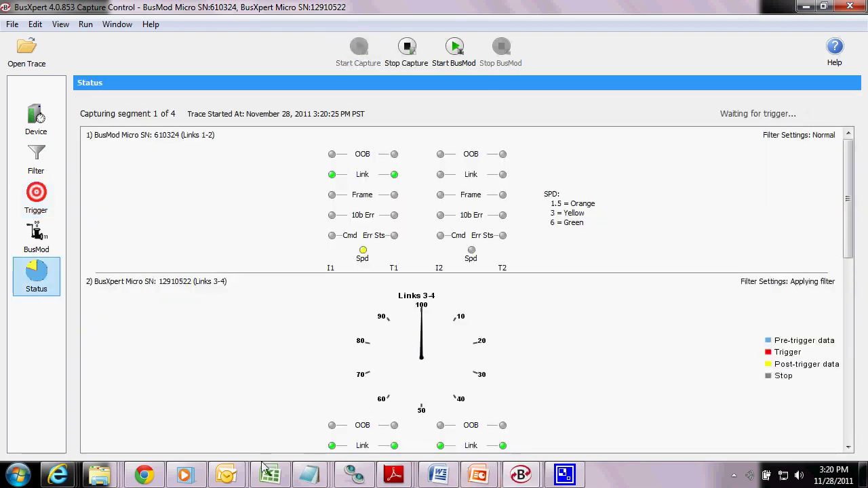
{"action": "mouse_move", "coordinate": [99, 475]}
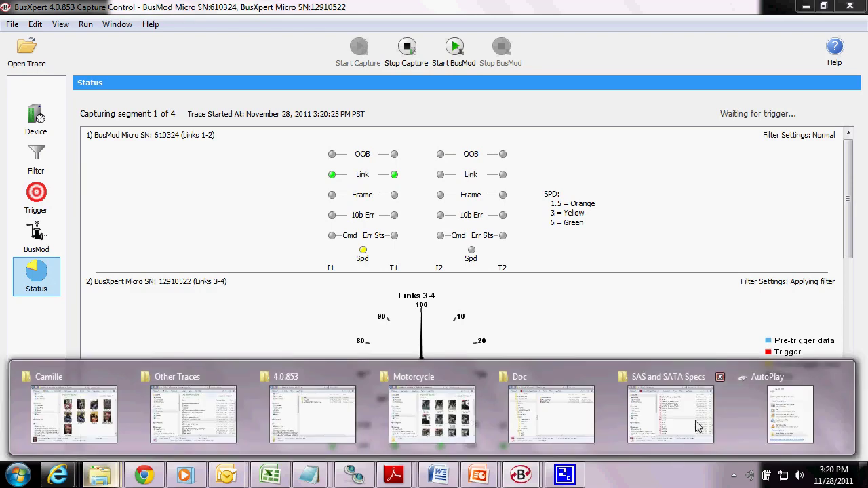
{"action": "left_click", "coordinate": [786, 421]}
{"action": "left_click", "coordinate": [398, 301]}
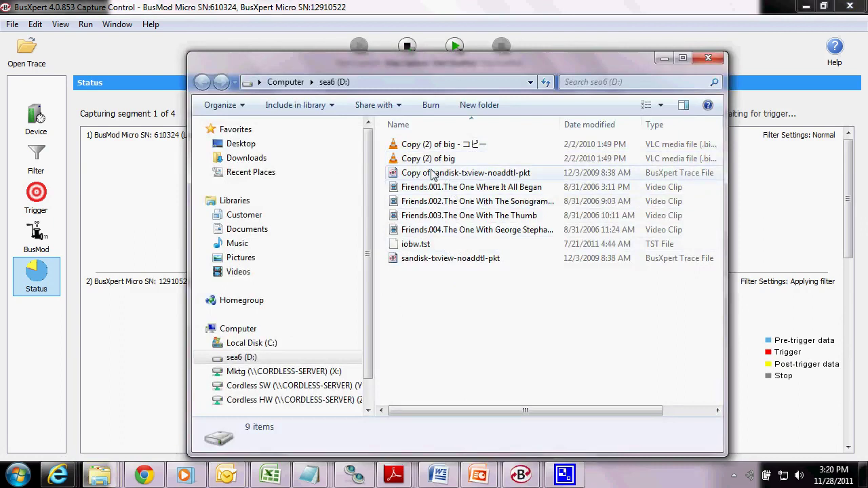
Copy the sandisk-txview-noaddtl-pkt trace file from sea6 (D:) to the desktop and switch back to BusXpert Capture Control
{"action": "left_click", "coordinate": [464, 266]}
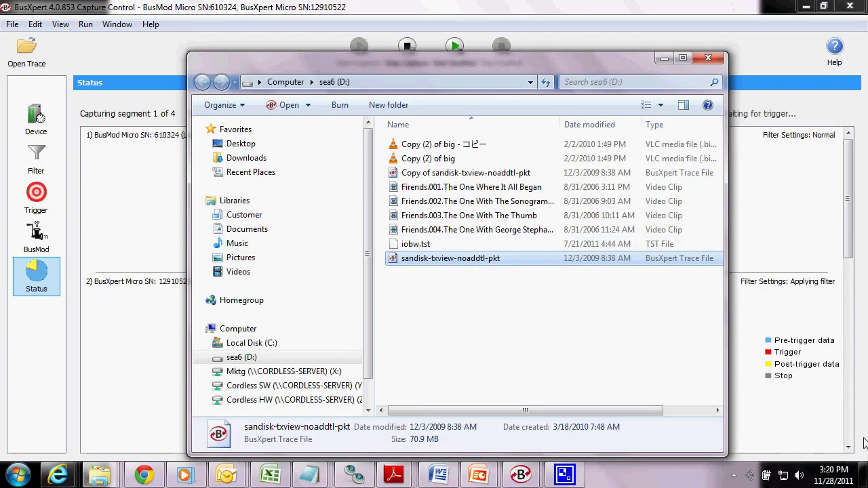
{"action": "left_click", "coordinate": [865, 475]}
{"action": "right_click", "coordinate": [530, 155]}
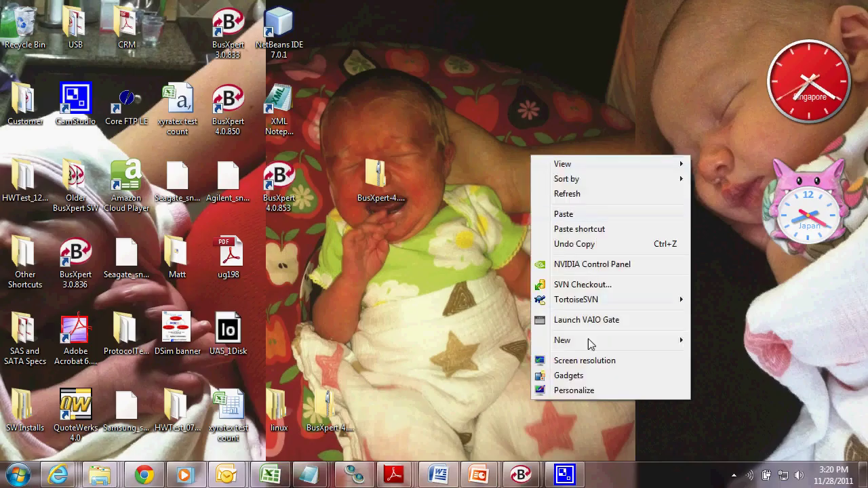
{"action": "left_click", "coordinate": [577, 216]}
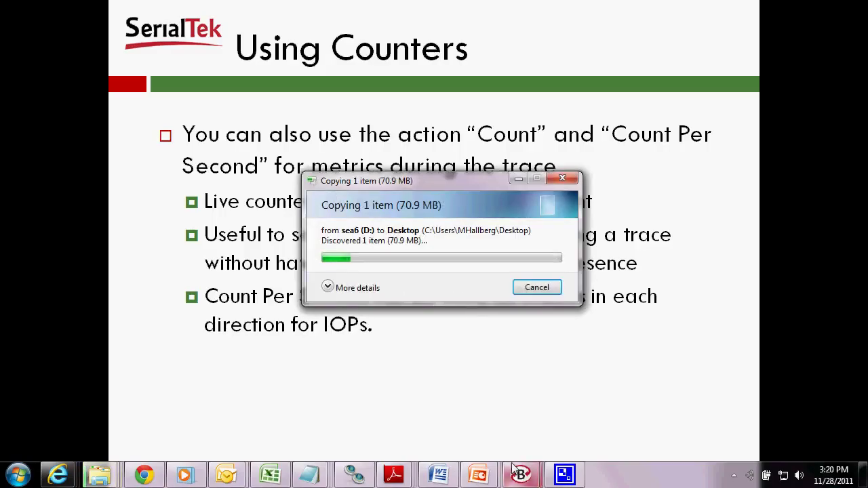
{"action": "mouse_move", "coordinate": [520, 472]}
{"action": "left_click", "coordinate": [442, 401]}
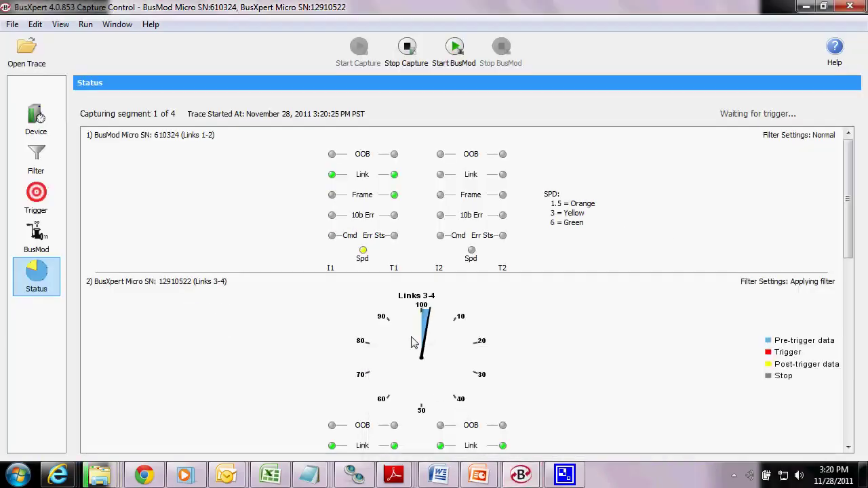
Examine the live Monitor Counters and the MB/Sec Per Link chart on the capture status, and stop the capture
{"action": "scroll", "coordinate": [537, 263], "scroll_direction": "down", "scroll_amount": 5}
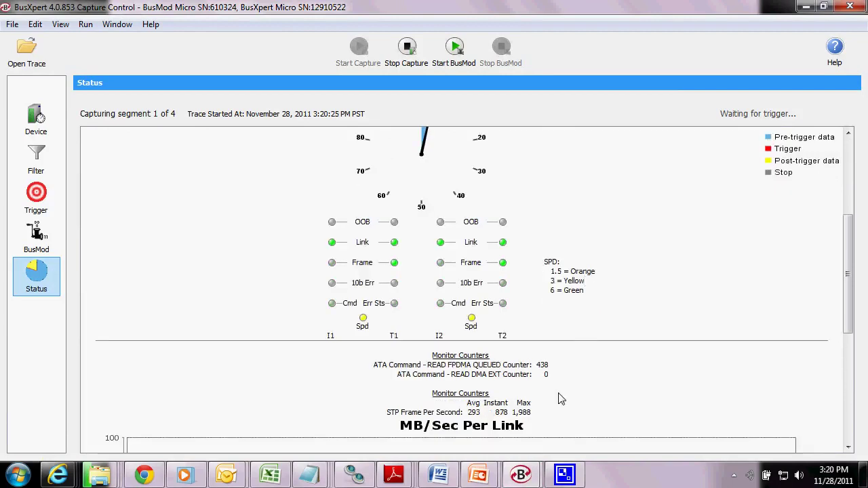
{"action": "scroll", "coordinate": [527, 401], "scroll_direction": "down", "scroll_amount": 2}
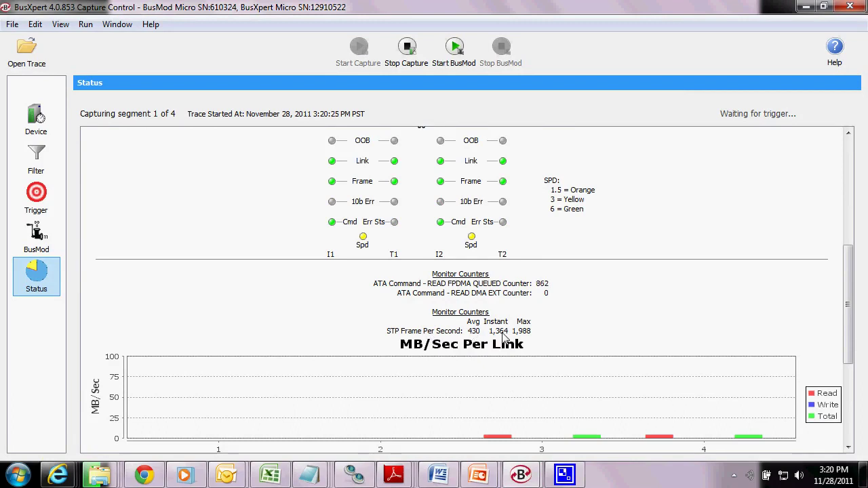
{"action": "scroll", "coordinate": [611, 366], "scroll_direction": "down", "scroll_amount": 1}
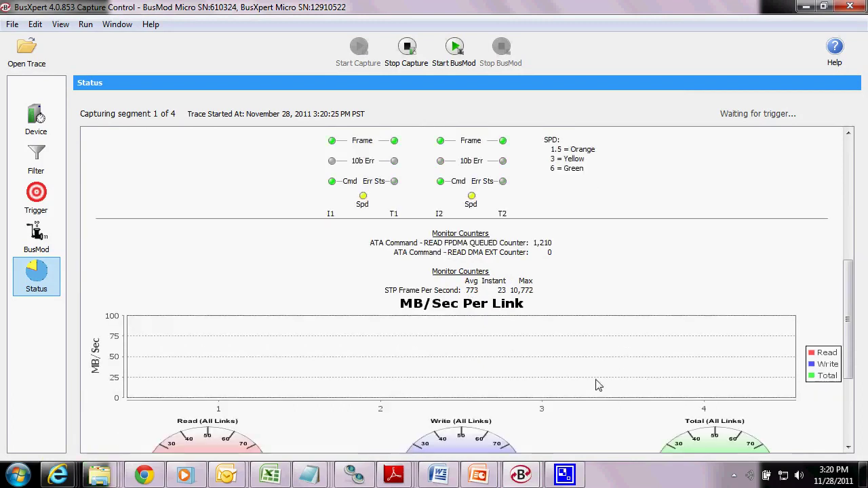
{"action": "scroll", "coordinate": [618, 360], "scroll_direction": "down", "scroll_amount": 1}
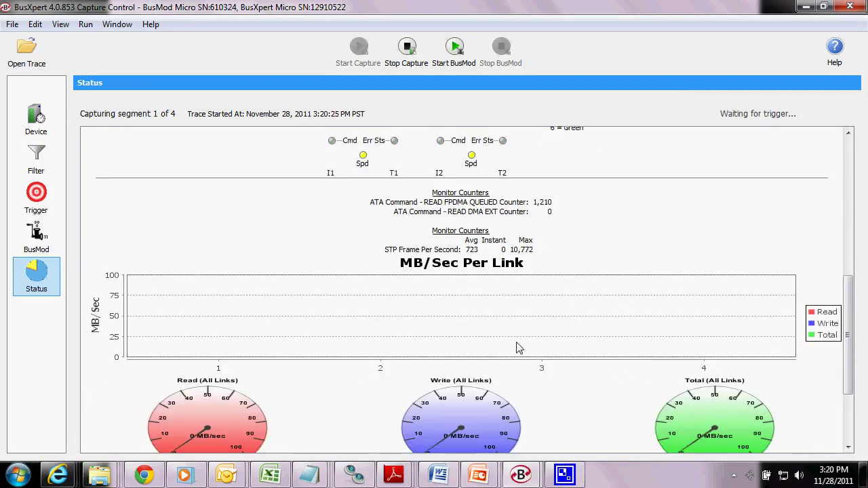
{"action": "scroll", "coordinate": [588, 327], "scroll_direction": "up", "scroll_amount": 1}
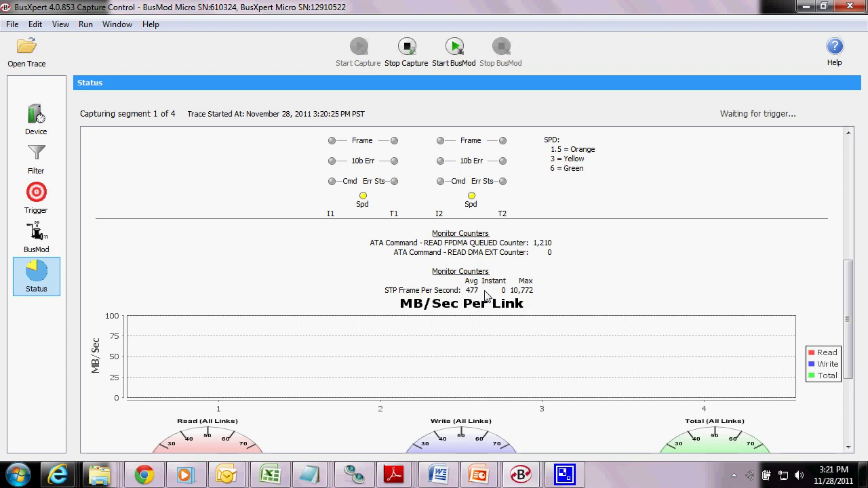
{"action": "left_click", "coordinate": [394, 67]}
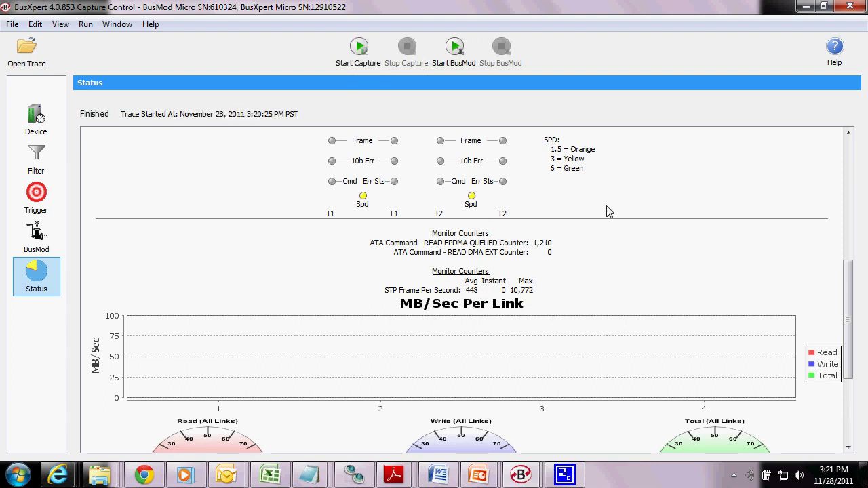